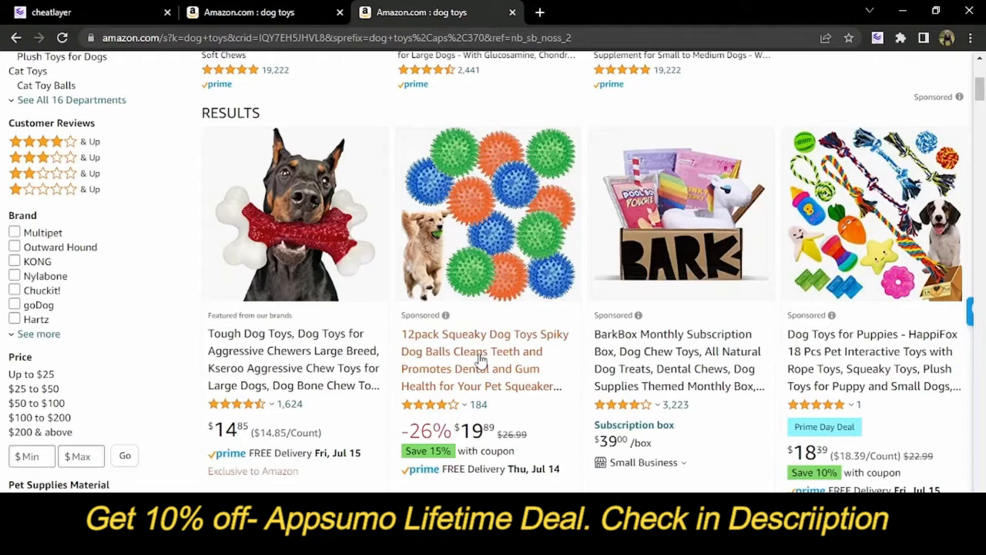
- Open the 12pack Squeaky Dog Toys product page and launch the Cheat Layer extension on it
click(480, 358)
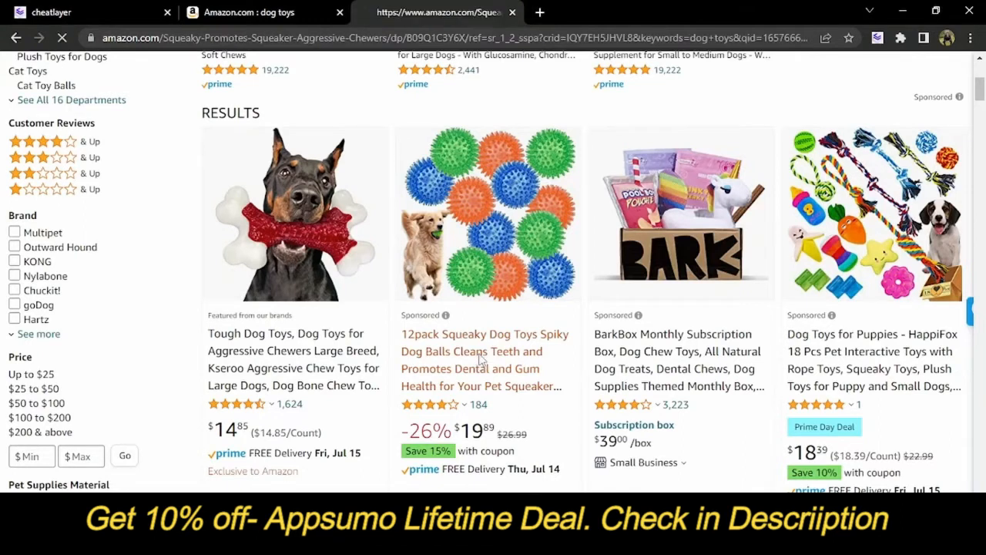
scroll(479, 285, down, 1)
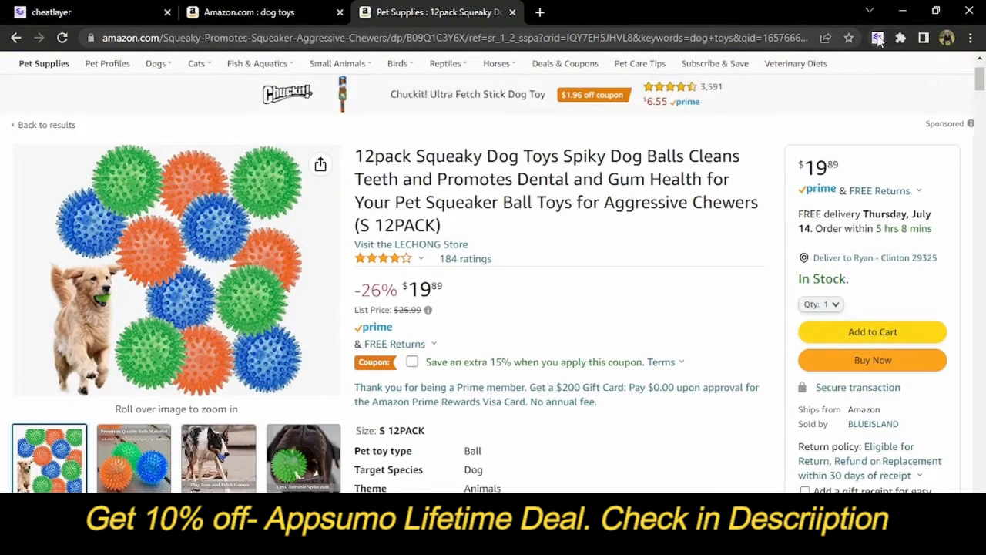
click(878, 38)
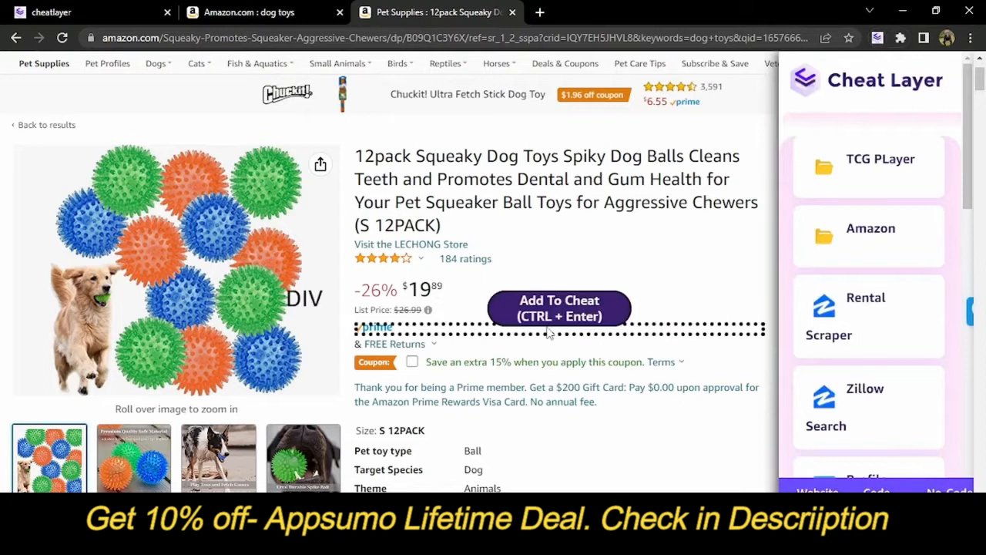
- Add the product's current price to the cheat as a Save Variable action and show its settings
scroll(539, 300, down, 1)
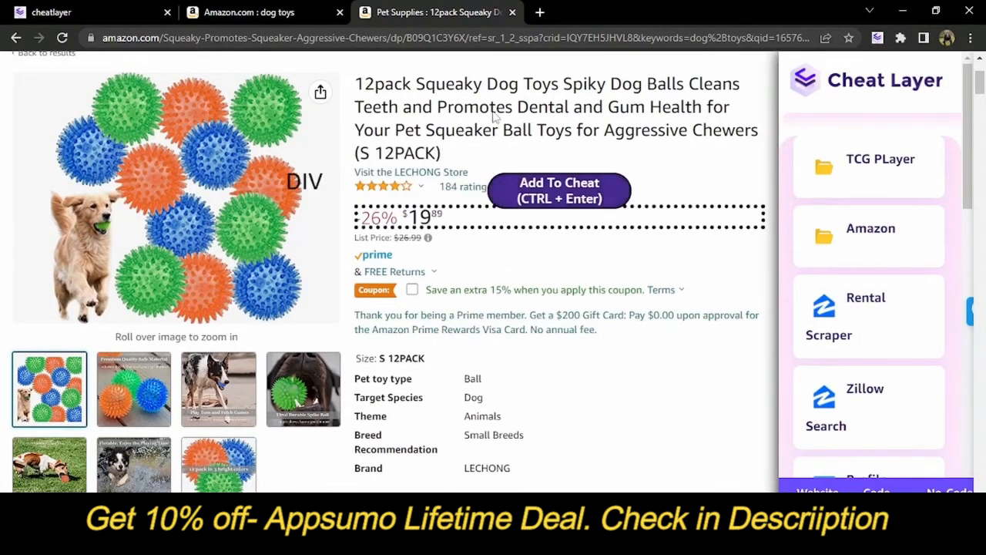
scroll(518, 245, down, 2)
scroll(518, 245, down, 2)
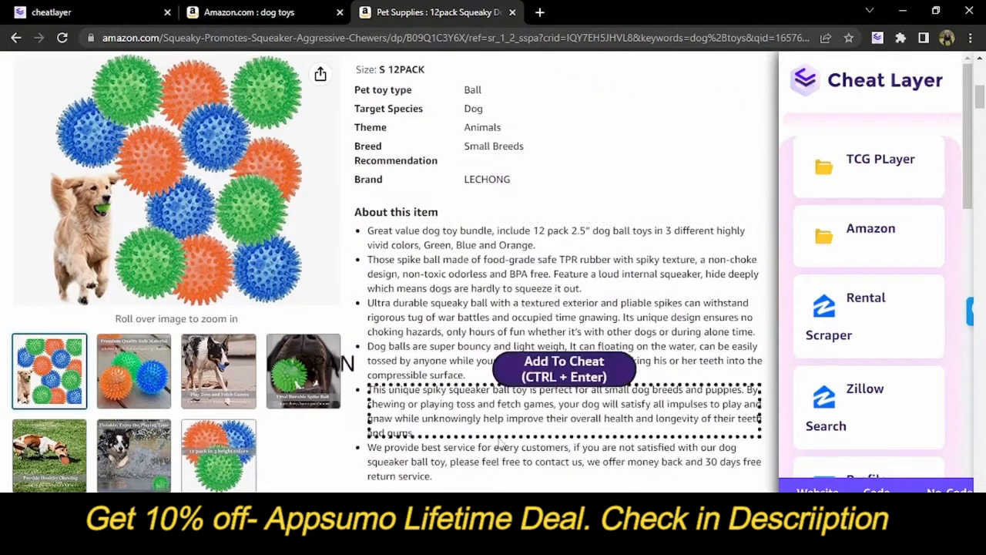
scroll(537, 306, up, 4)
scroll(536, 306, up, 2)
scroll(537, 307, down, 1)
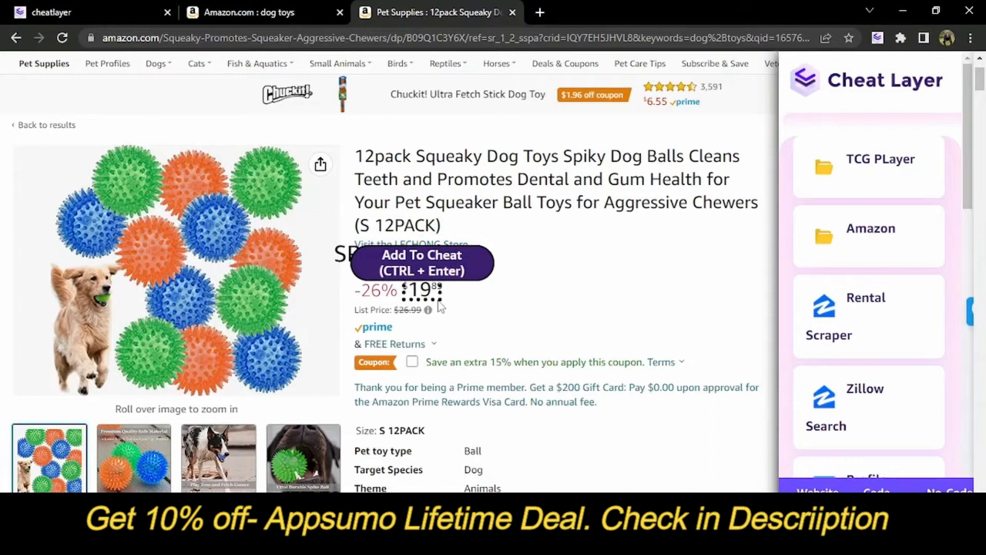
key(ctrl+Return)
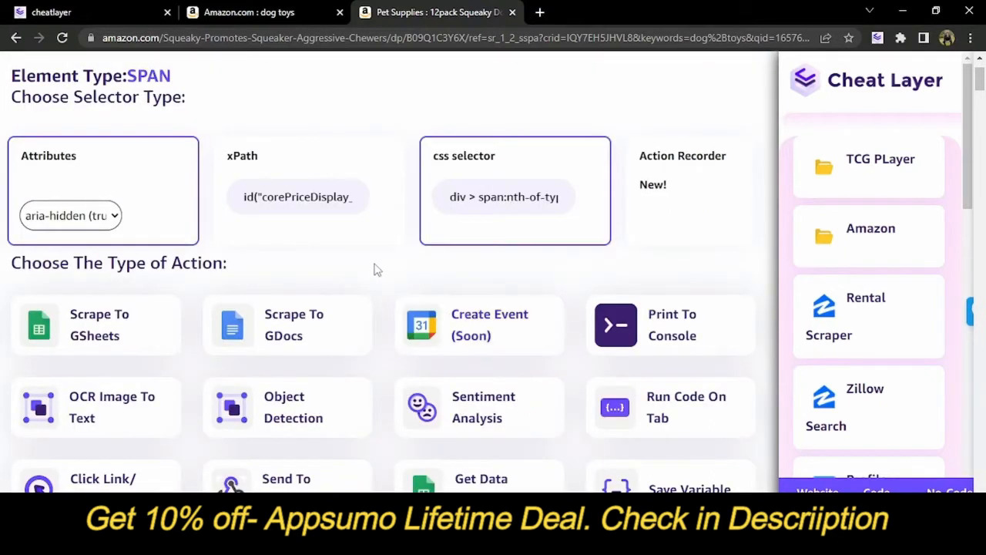
scroll(377, 264, down, 1)
scroll(376, 264, down, 1)
scroll(352, 214, up, 1)
click(346, 227)
scroll(346, 227, down, 1)
scroll(486, 236, down, 1)
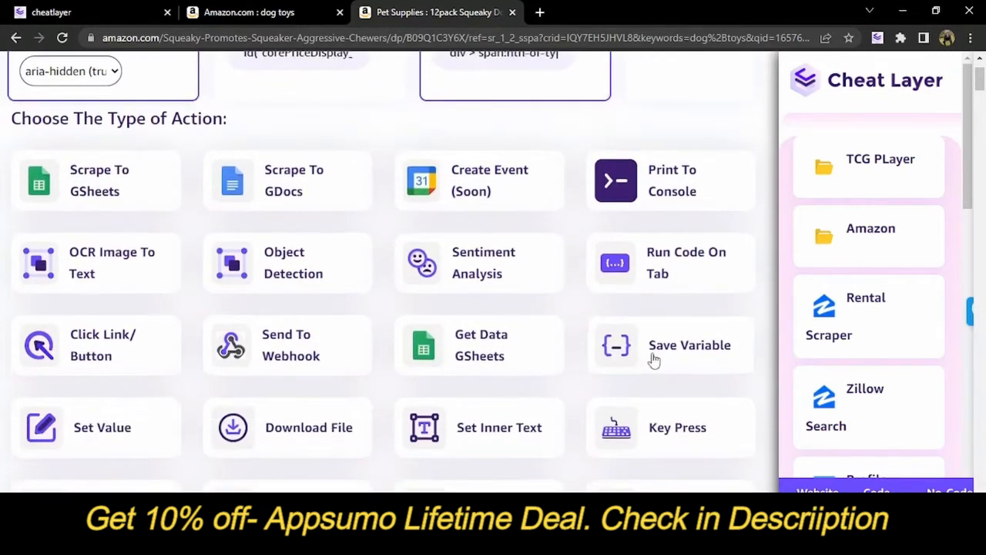
click(699, 351)
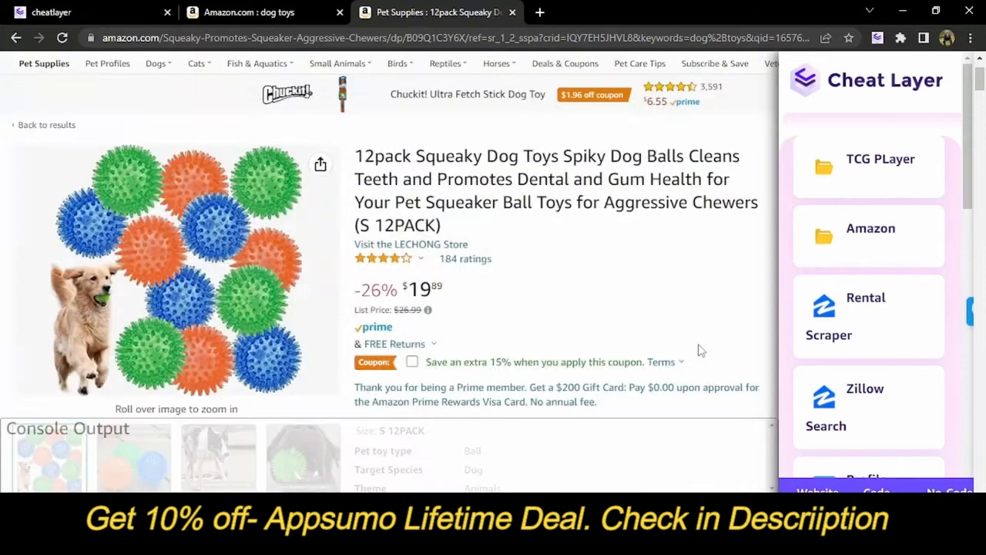
click(818, 490)
- Add the first "About this item" bullet as a Save Variable action using its xPath selector
scroll(631, 249, down, 4)
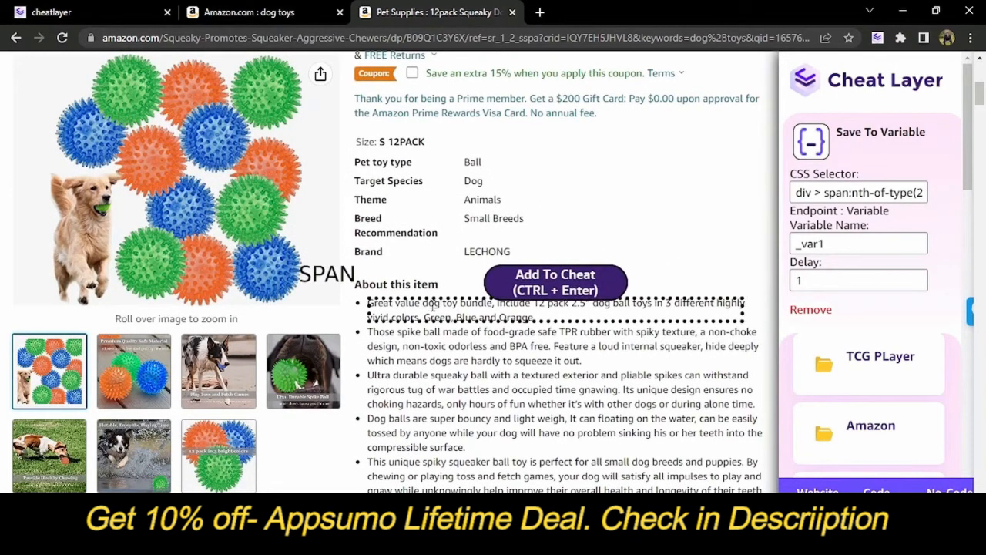
click(508, 291)
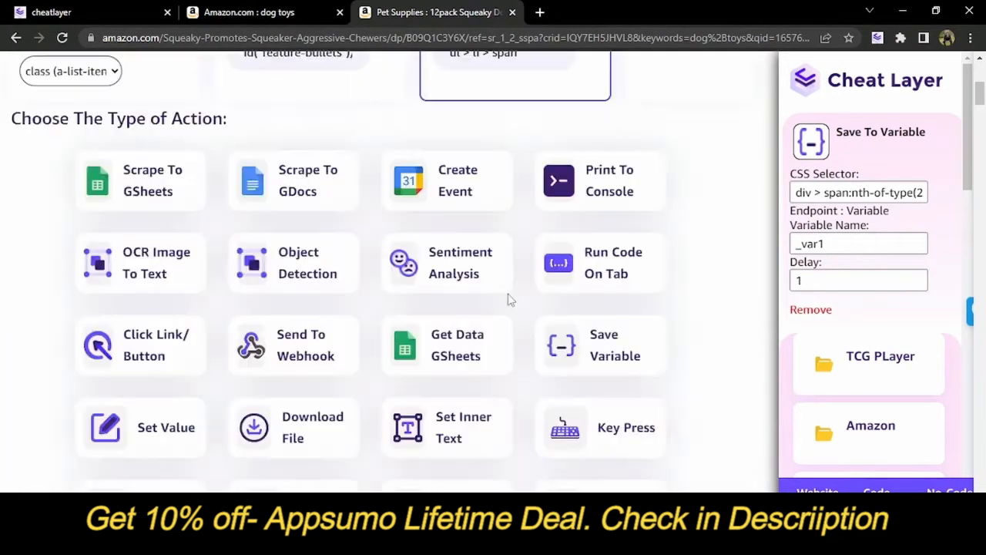
scroll(508, 292, up, 2)
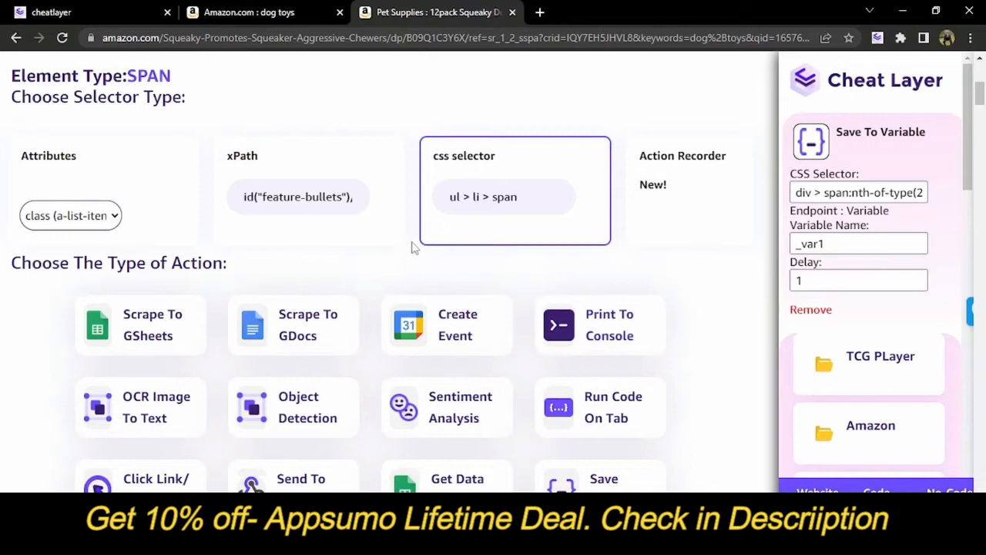
click(355, 159)
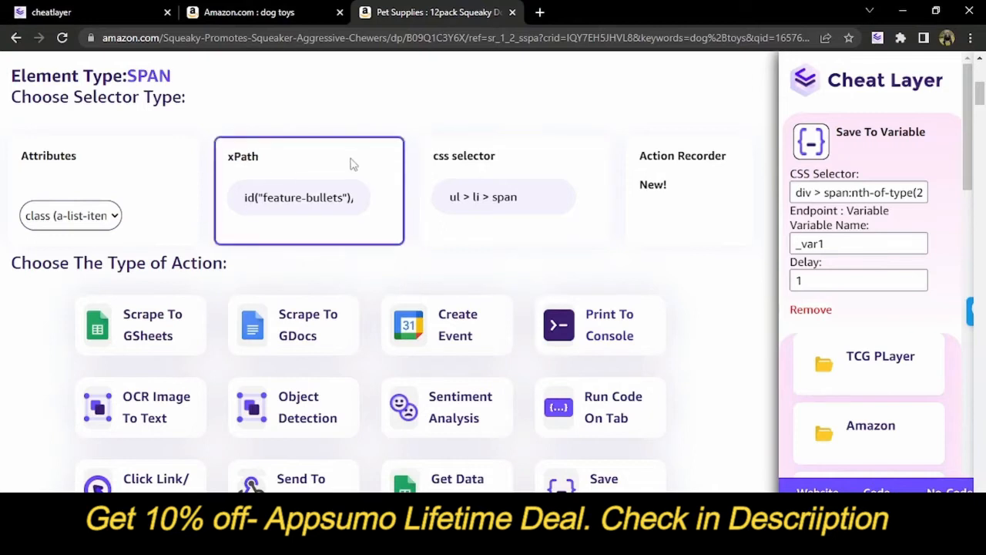
scroll(420, 122, down, 2)
scroll(424, 141, up, 1)
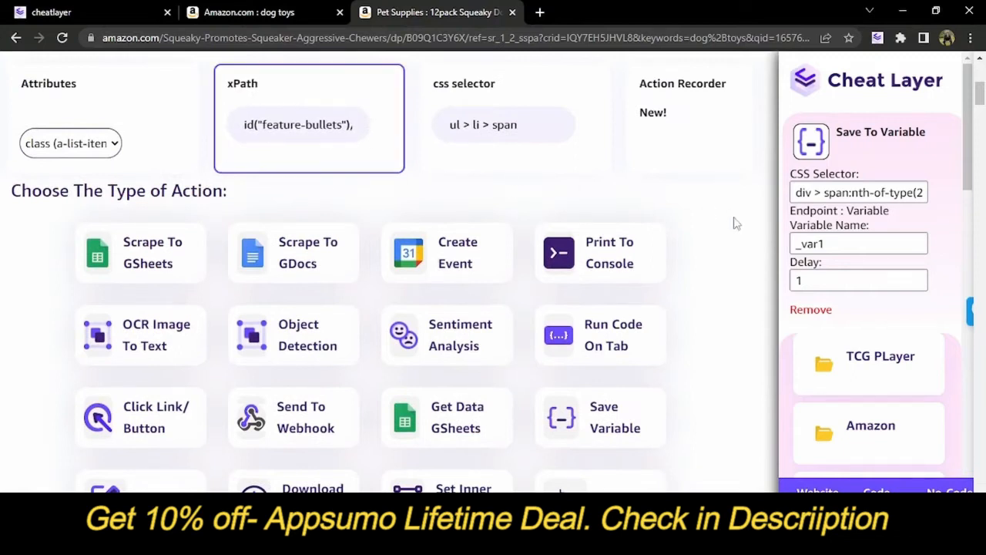
click(597, 417)
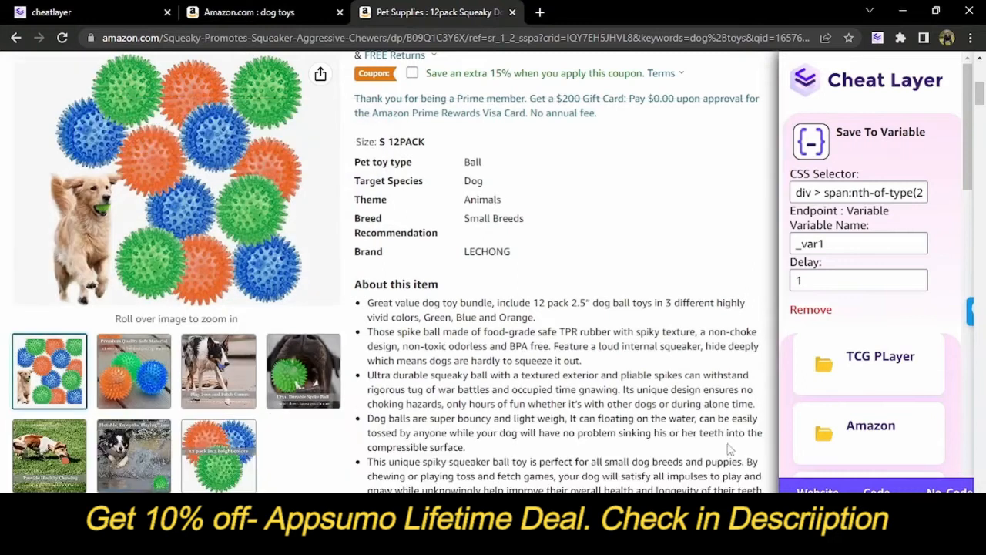
- Add a Scrape To GSheets action for the product title and open that action's settings
scroll(634, 305, up, 5)
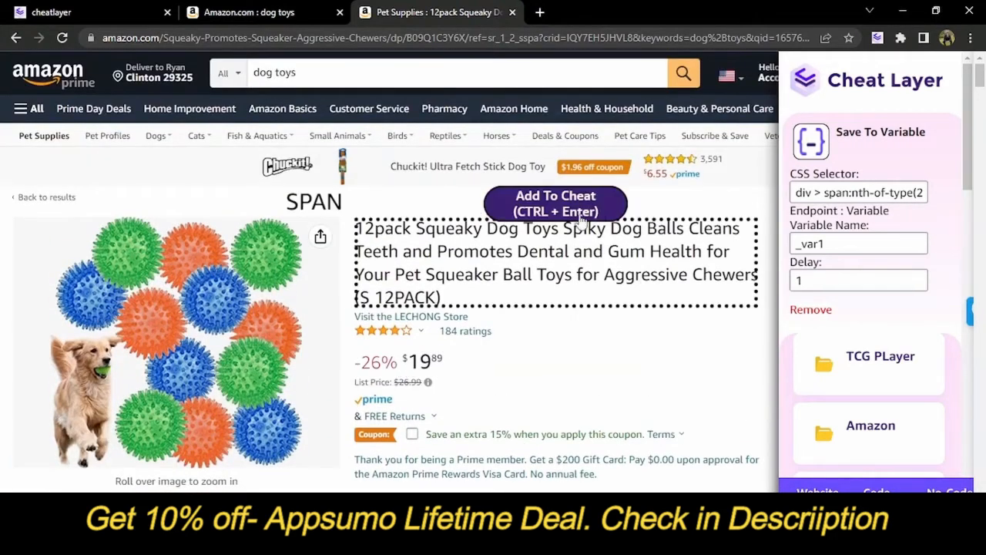
click(537, 212)
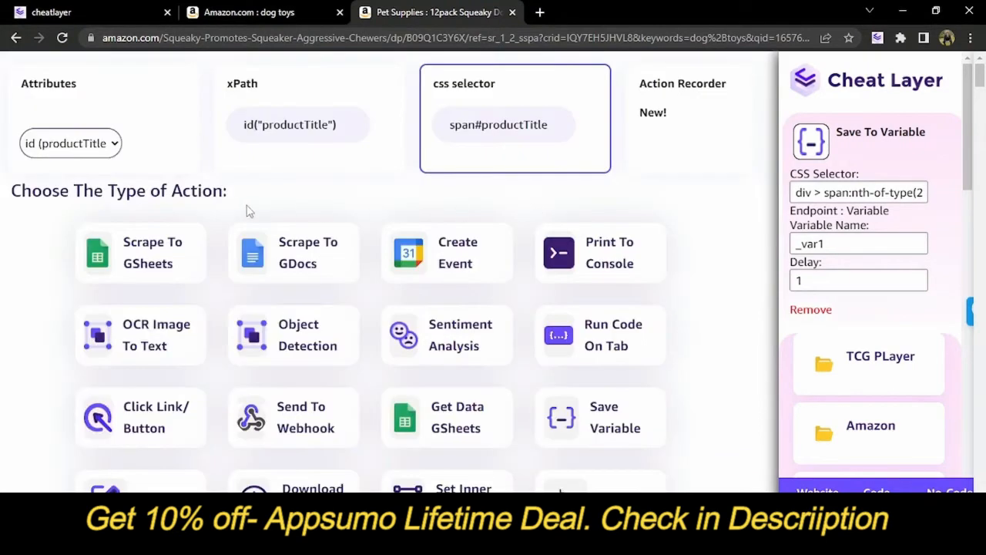
click(147, 267)
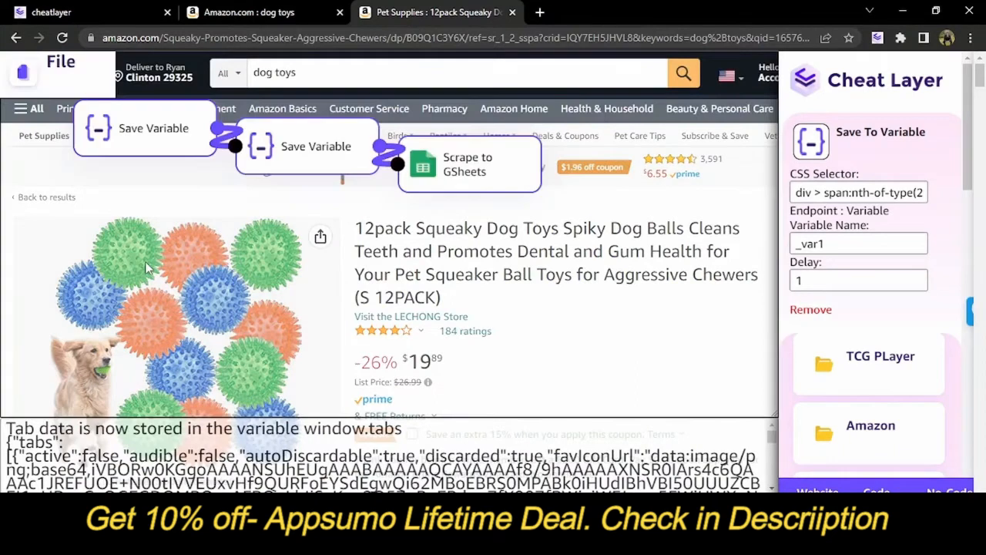
click(466, 161)
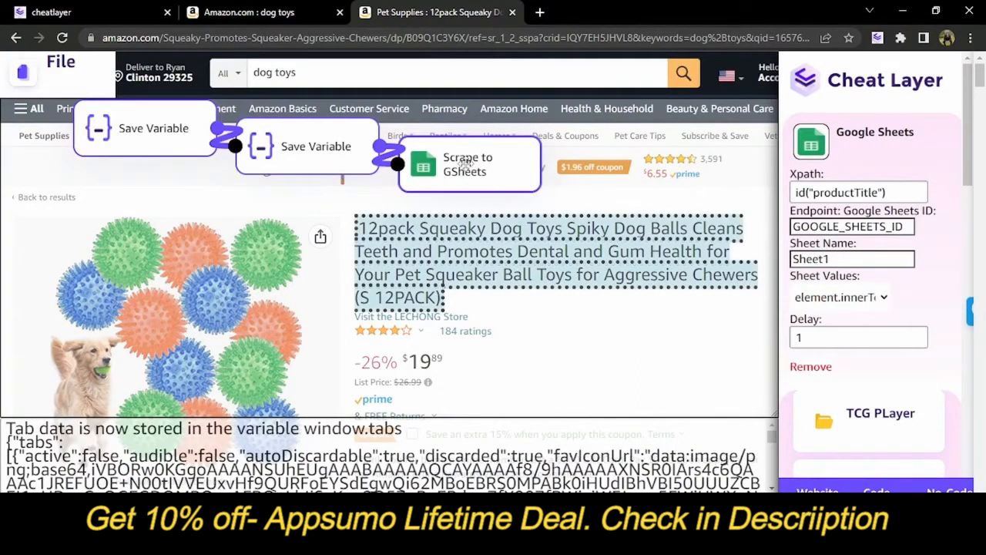
- Create a blank Google Sheets spreadsheet through sheets.new in a new tab and copy its URL
click(539, 12)
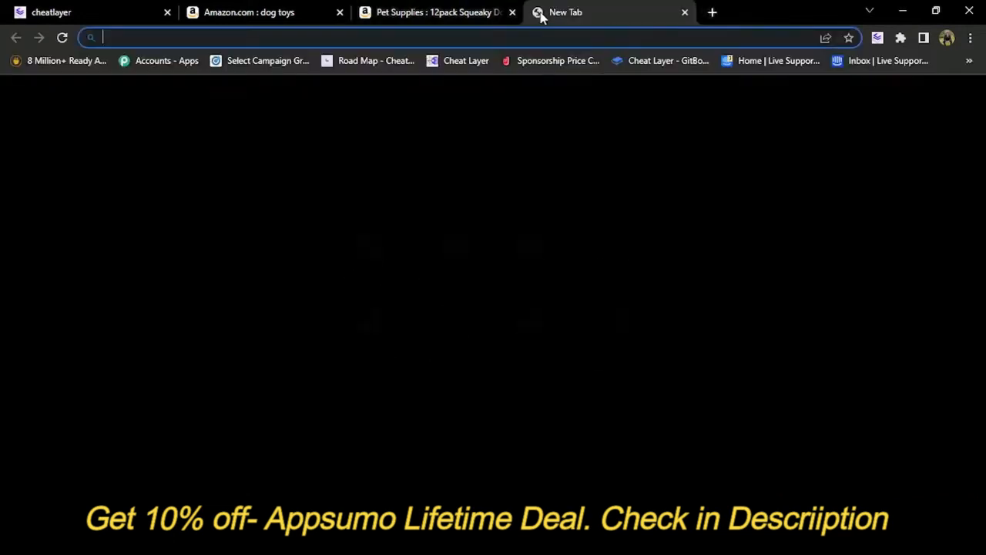
text(sheets)
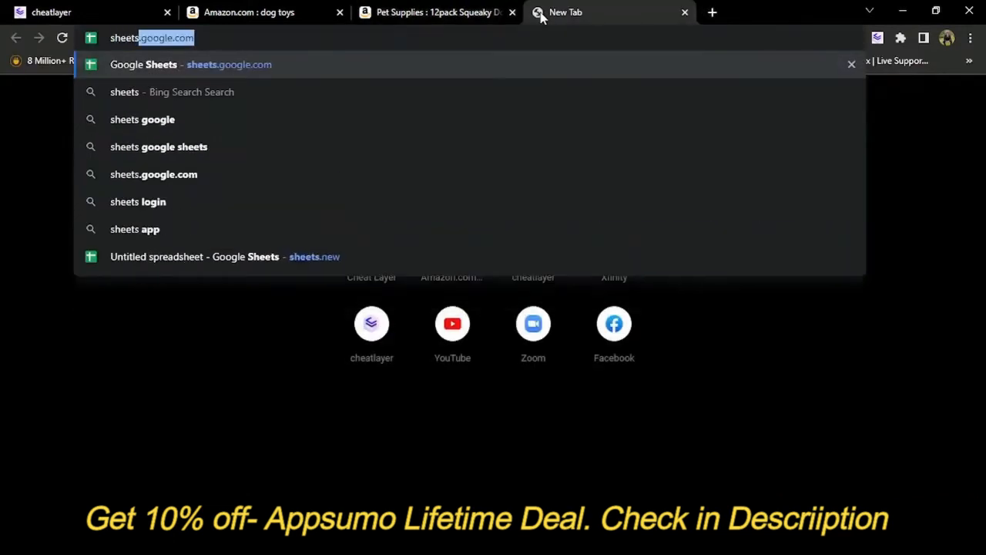
text(.new)
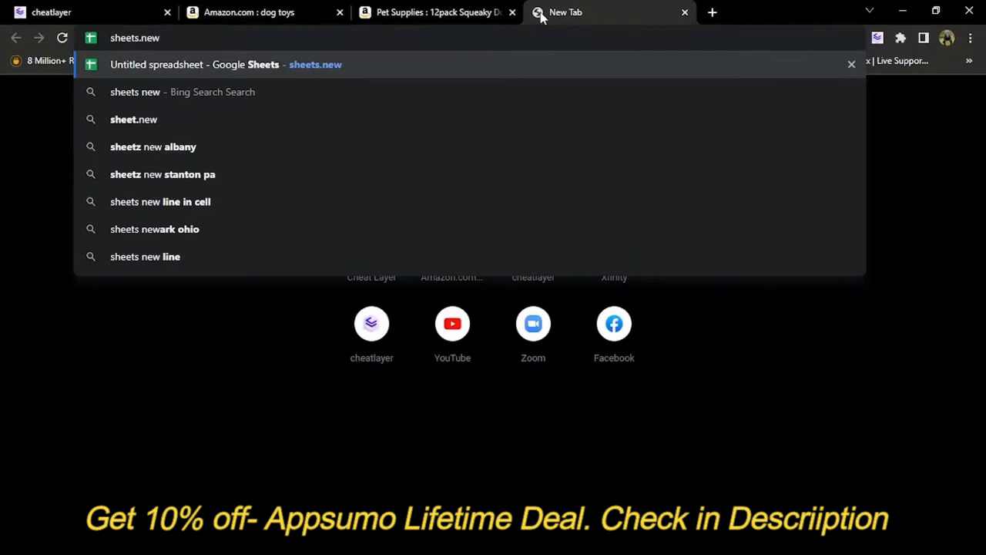
key(Return)
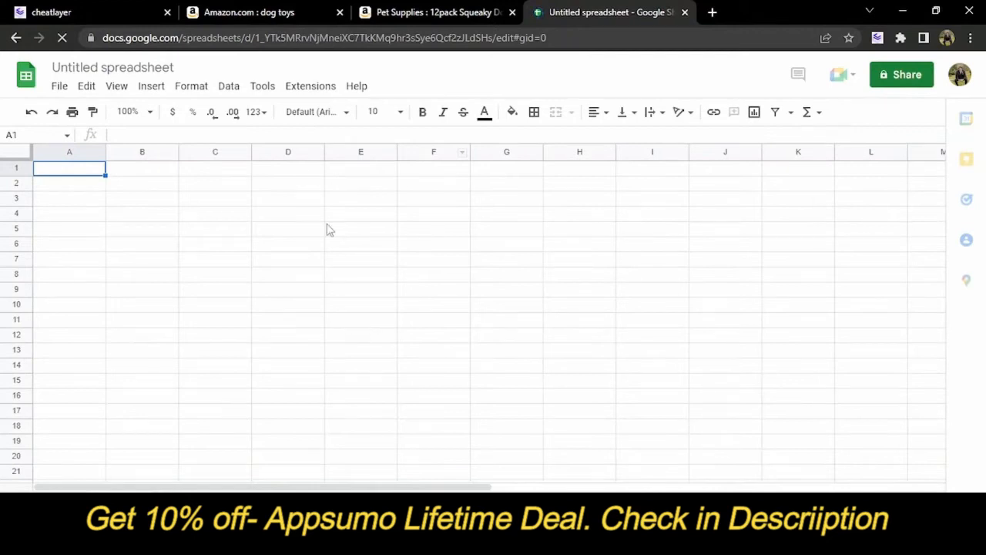
click(588, 34)
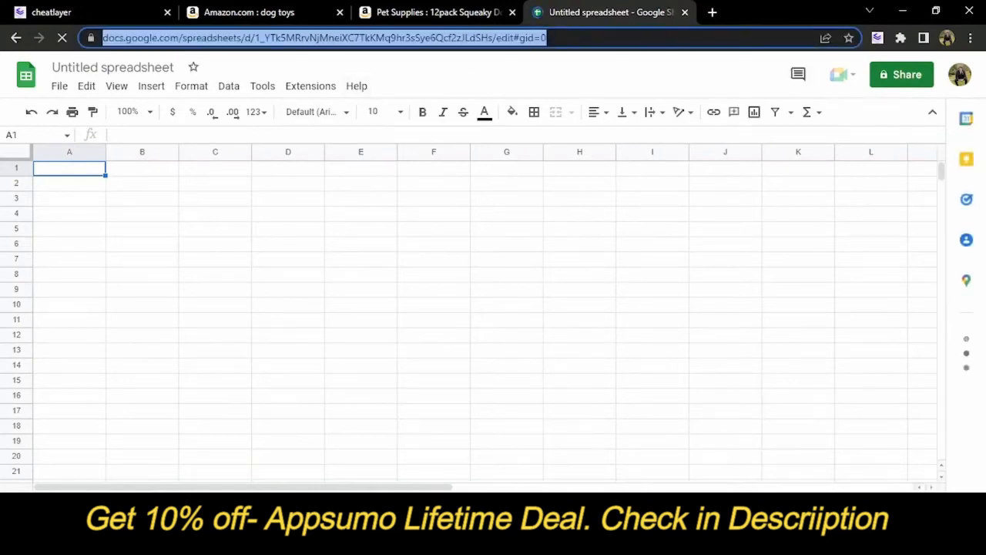
right_click(533, 40)
click(575, 123)
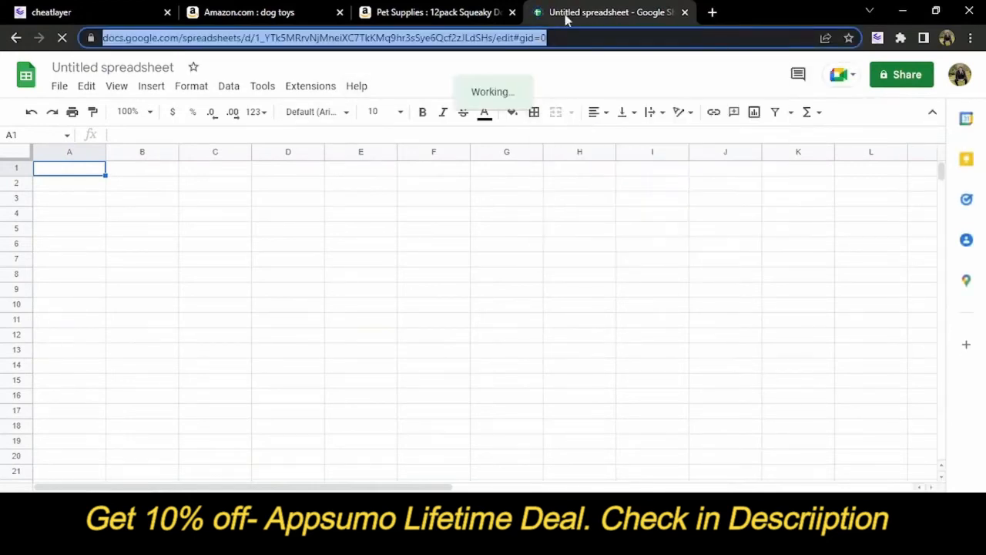
- Replace the GOOGLE_SHEETS_ID placeholder in the product title scrape action with the copied spreadsheet URL
click(411, 15)
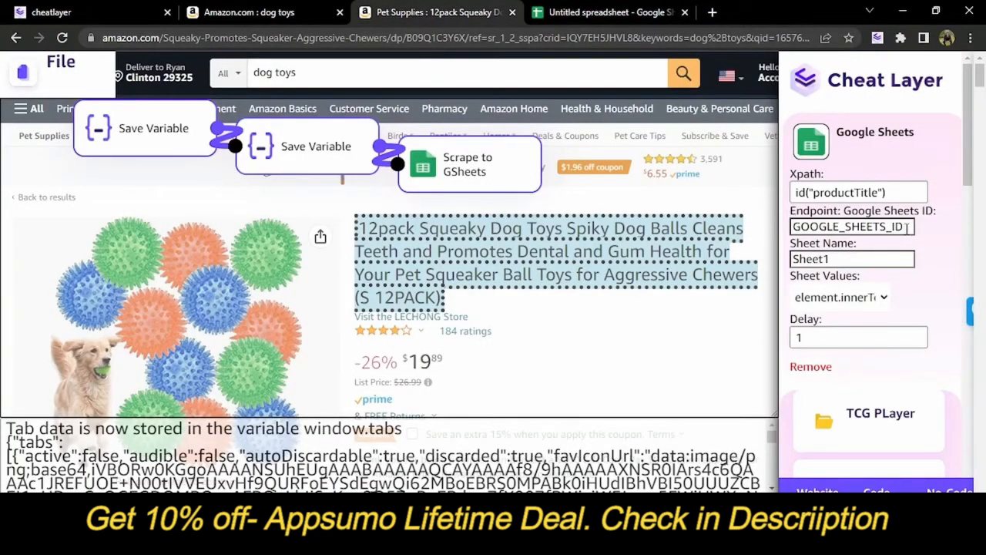
drag(907, 226, 768, 229)
key(BackSpace)
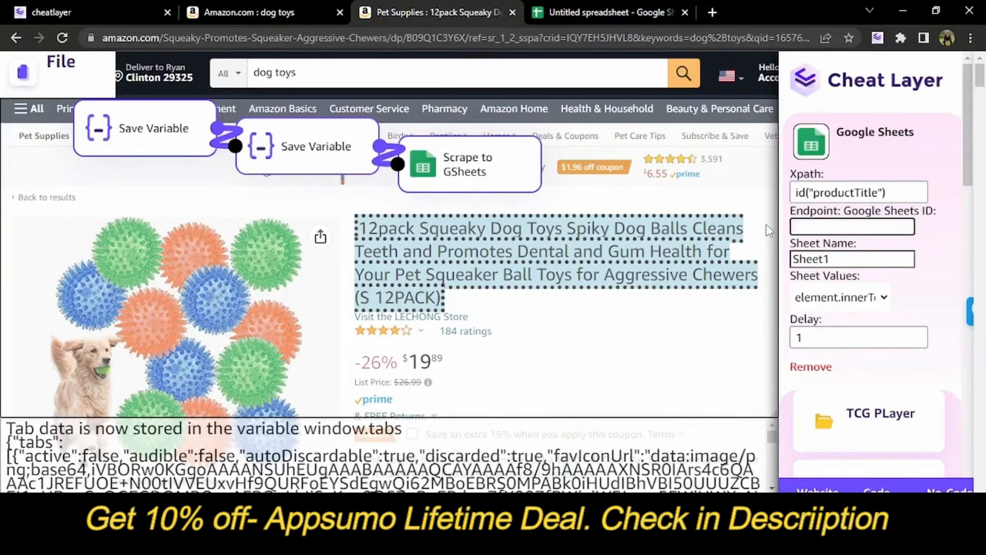
key(ctrl+v)
click(937, 279)
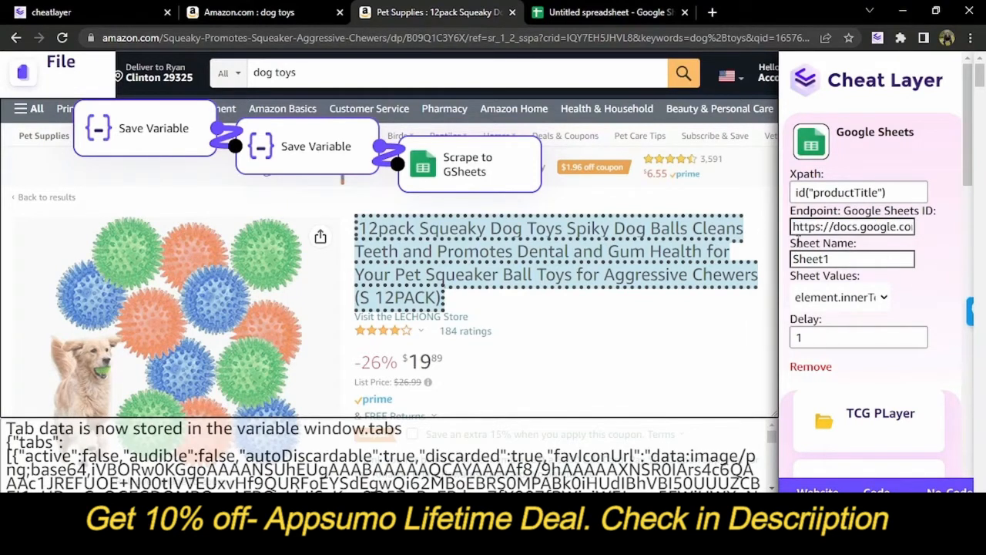
drag(835, 260, 765, 266)
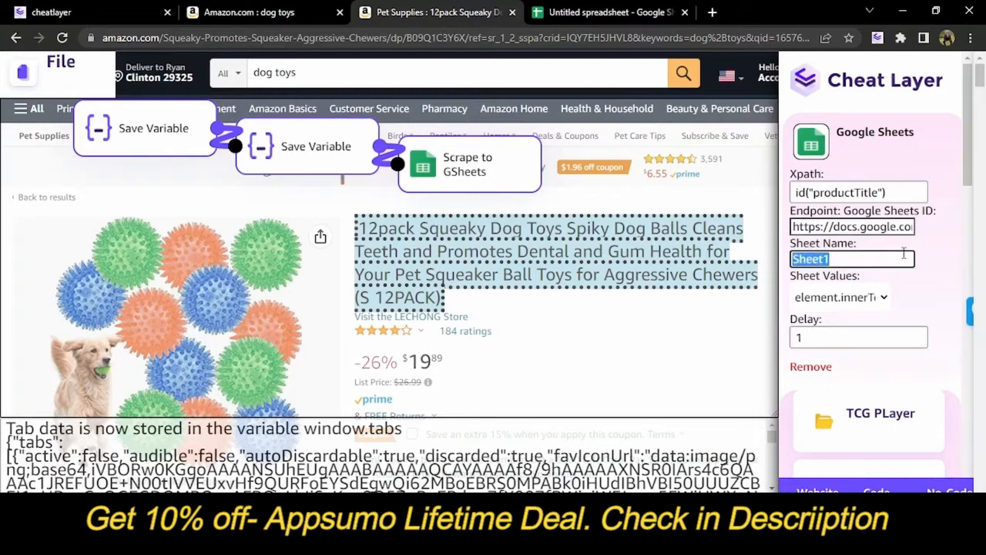
click(928, 265)
click(562, 14)
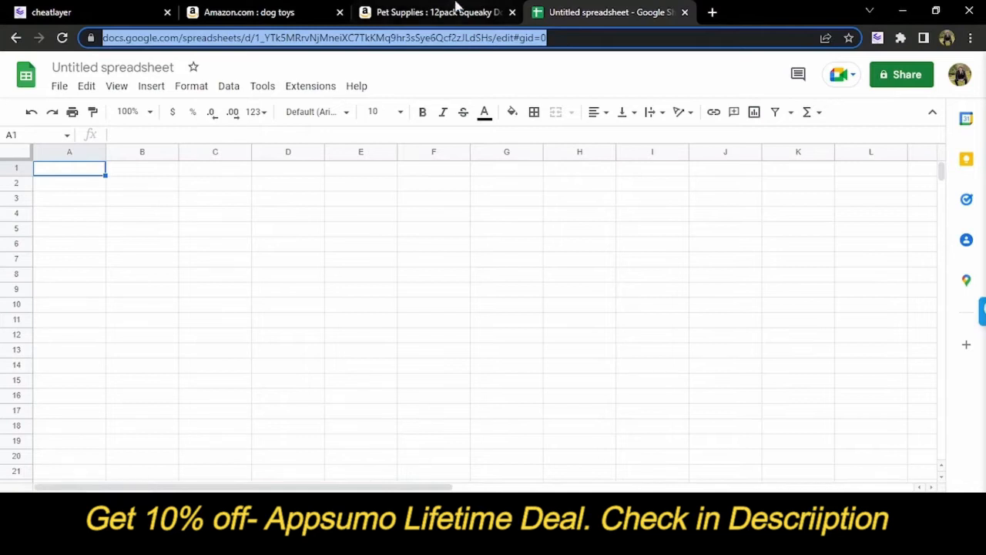
click(409, 12)
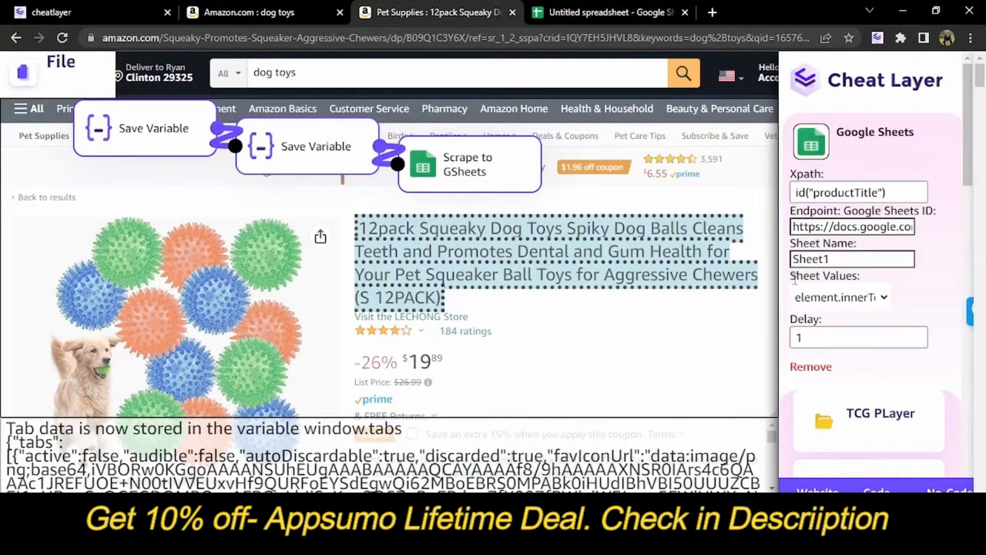
scroll(934, 293, down, 1)
scroll(933, 288, up, 1)
- Run the automation and allow Cheat Layer to access the Google account for the spreadsheet export
click(65, 74)
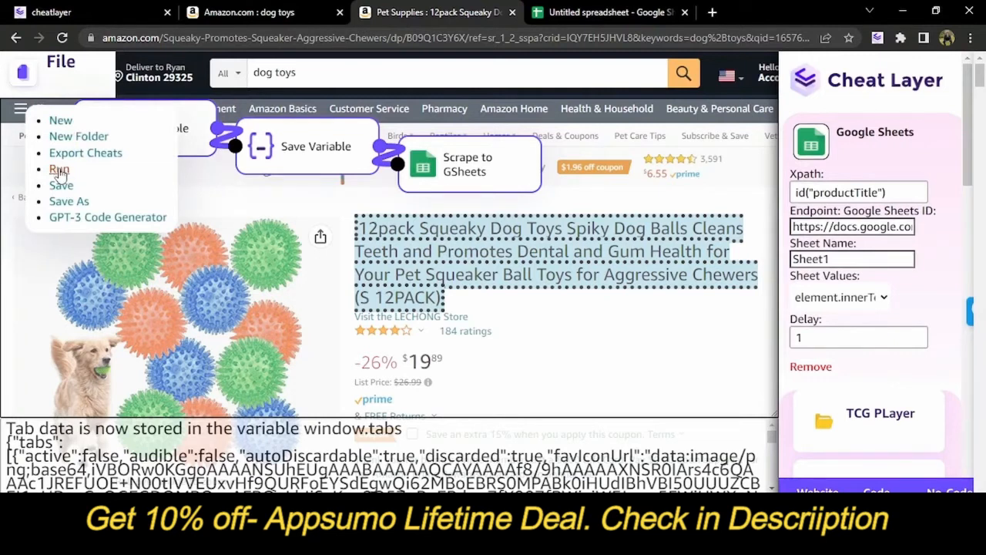
click(60, 170)
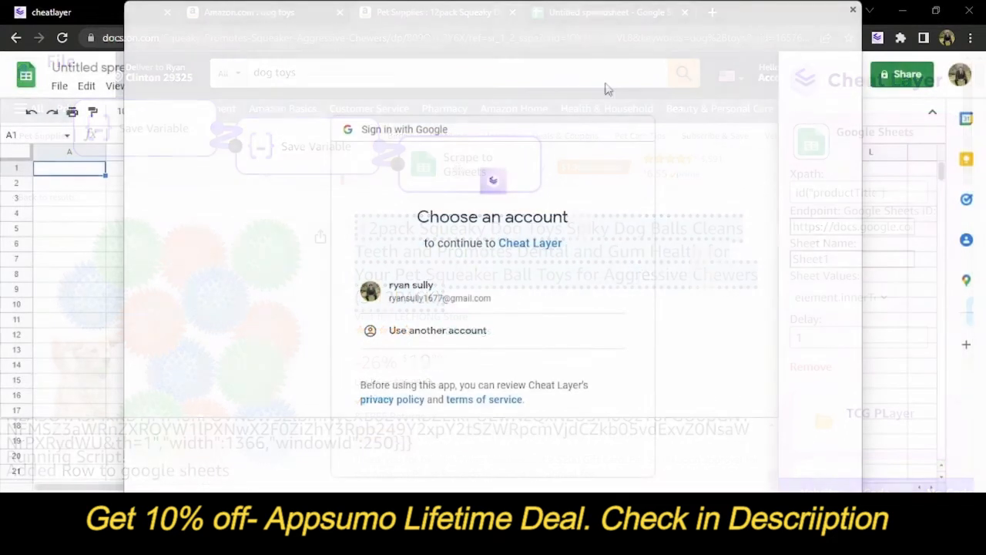
click(453, 297)
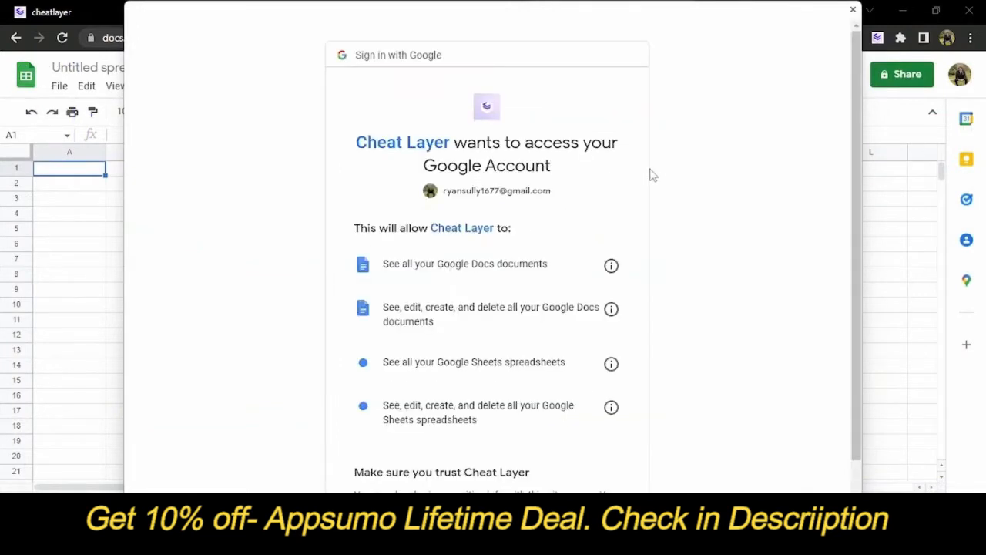
scroll(647, 185, down, 3)
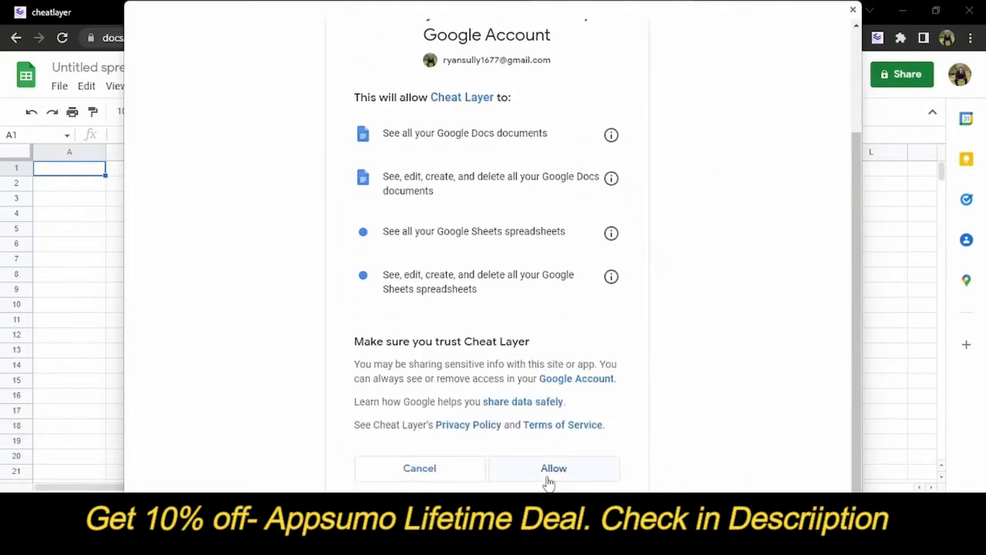
click(551, 470)
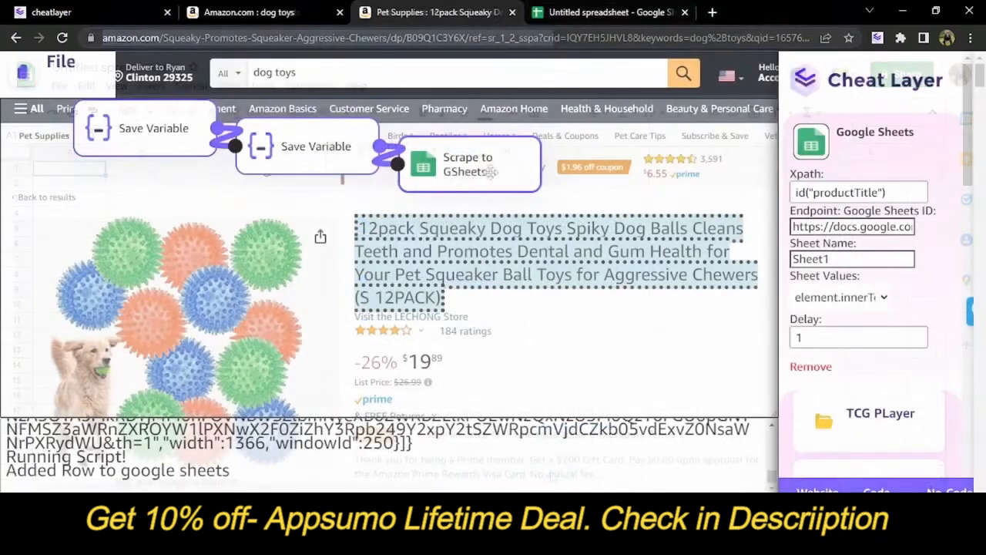
drag(229, 476, 4, 462)
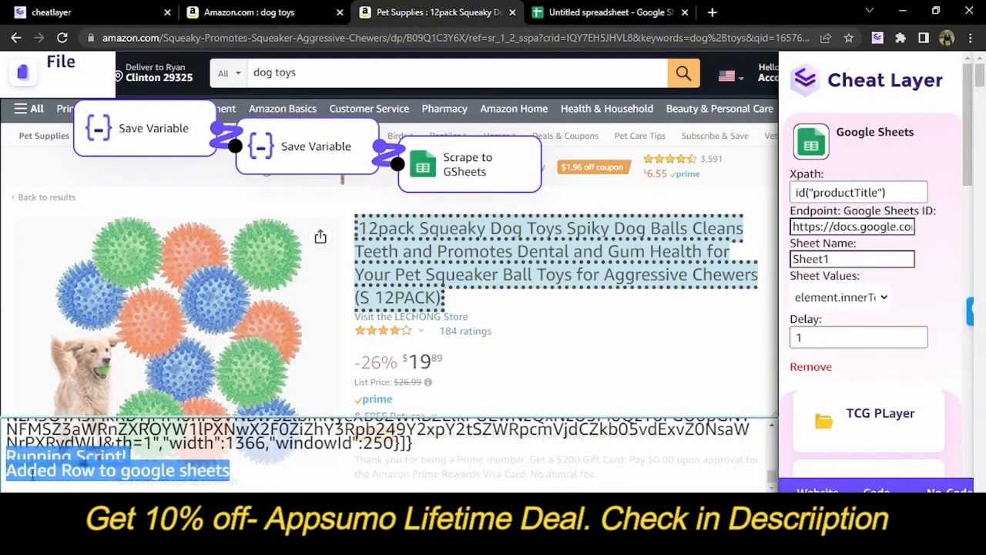
click(35, 482)
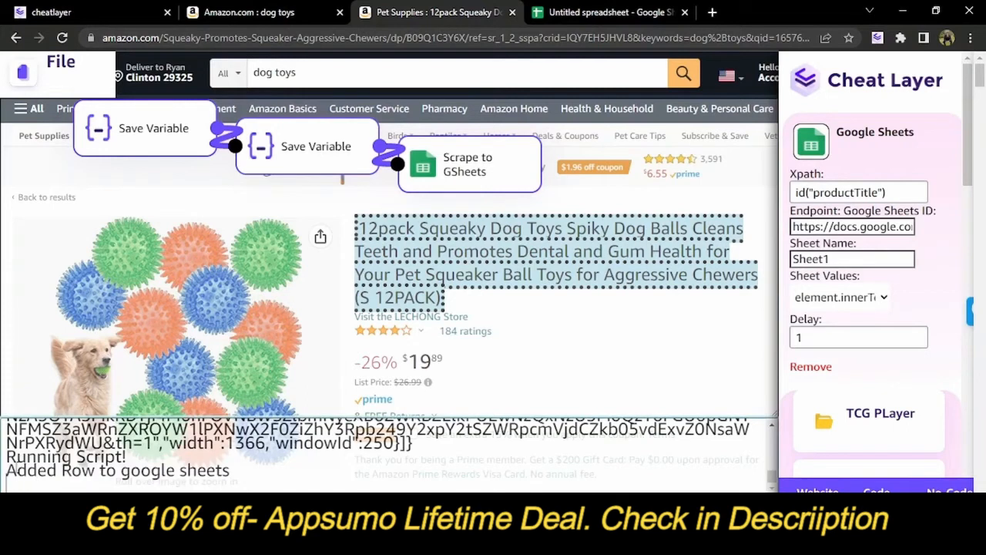
- Check the scraped row in the Google Sheets spreadsheet and widen column A to show more of the product title
click(543, 14)
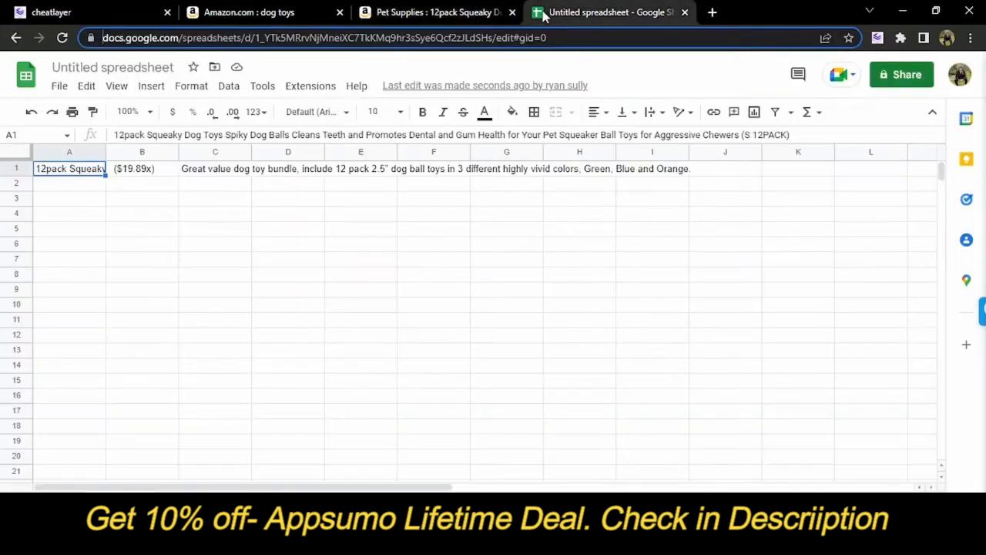
click(170, 248)
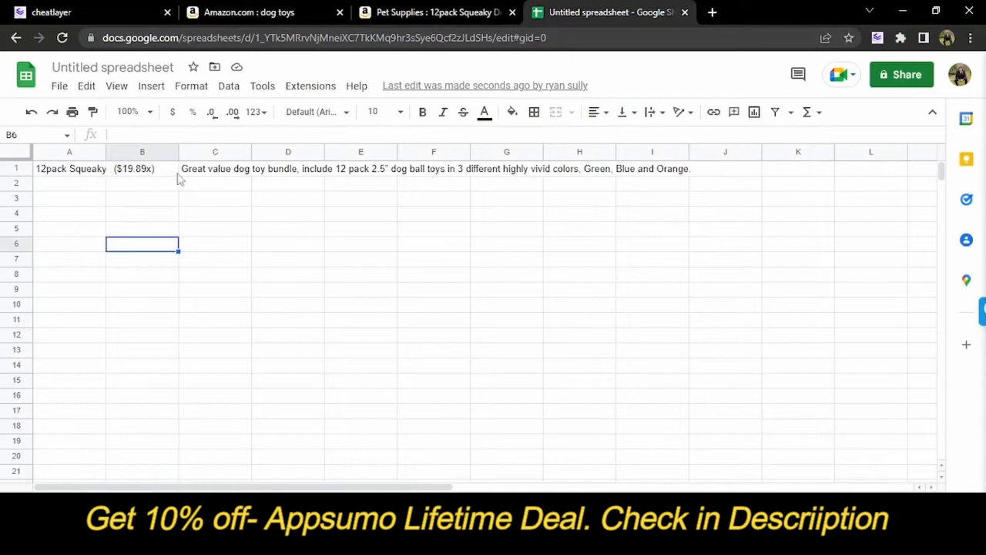
click(85, 198)
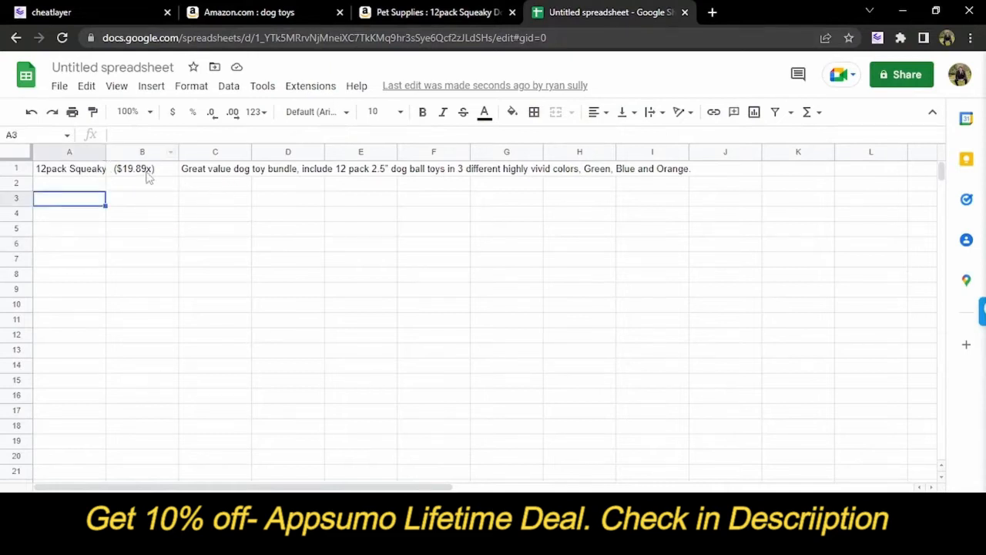
double_click(104, 154)
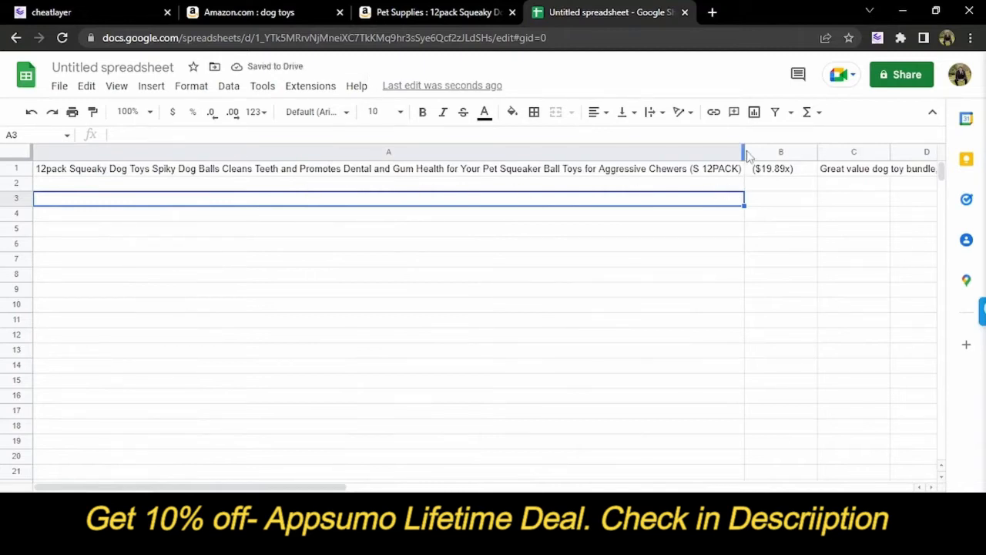
drag(744, 152, 204, 168)
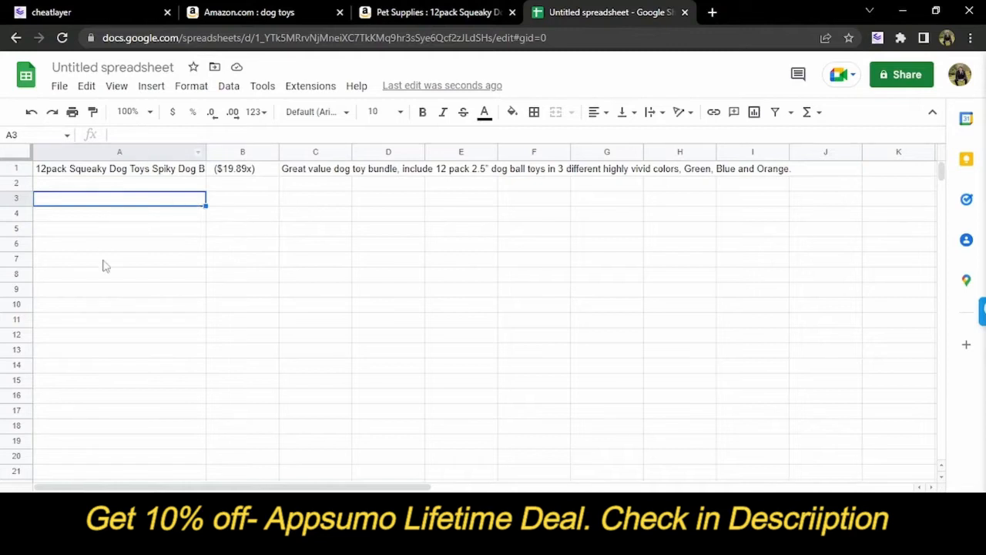
- Return to the Amazon product tab, start saving the script and name it Dog Toy Data
click(398, 16)
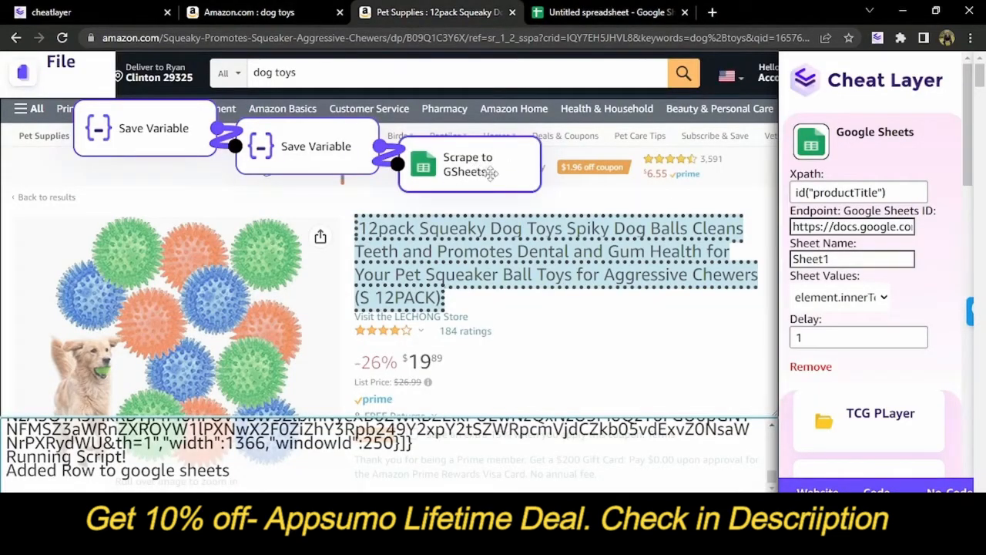
drag(475, 164, 514, 177)
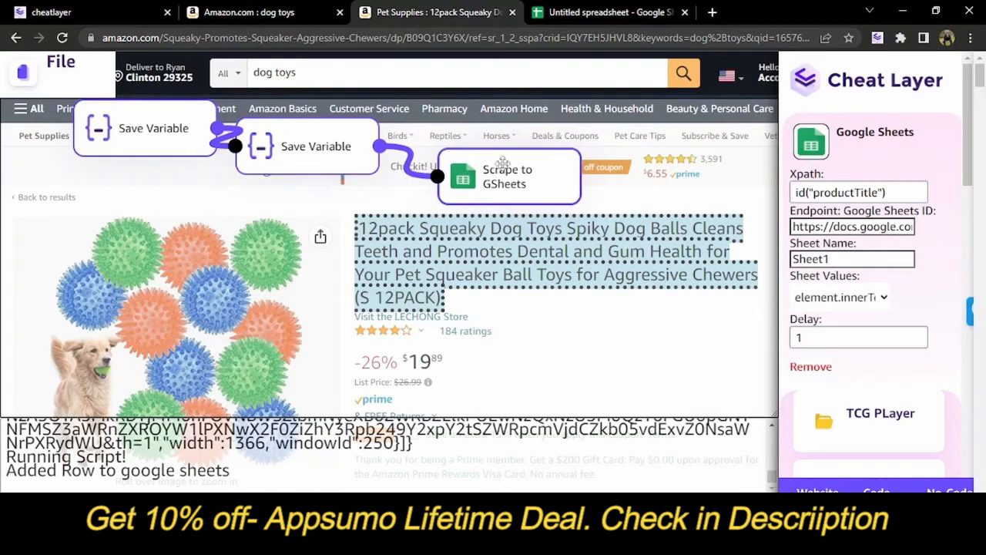
click(63, 71)
click(60, 186)
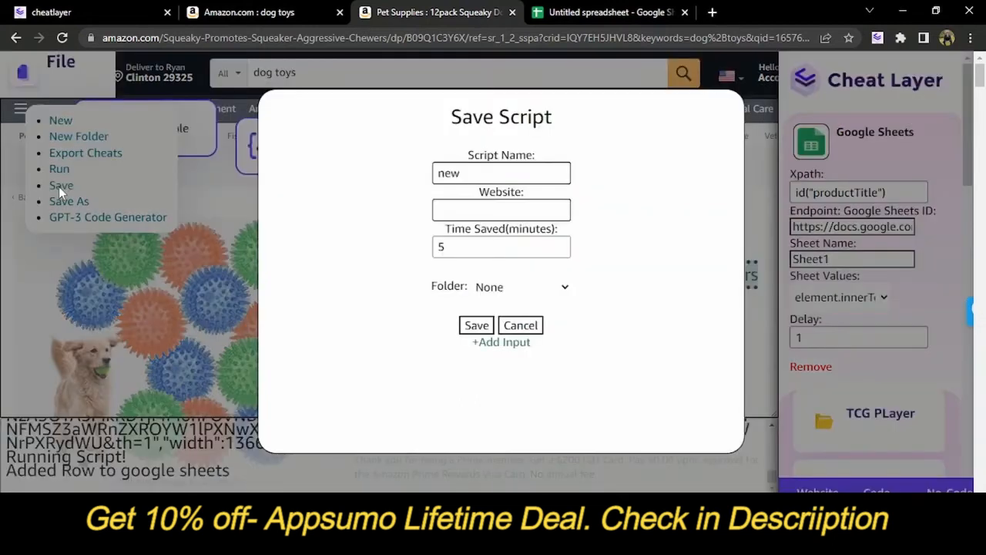
click(482, 175)
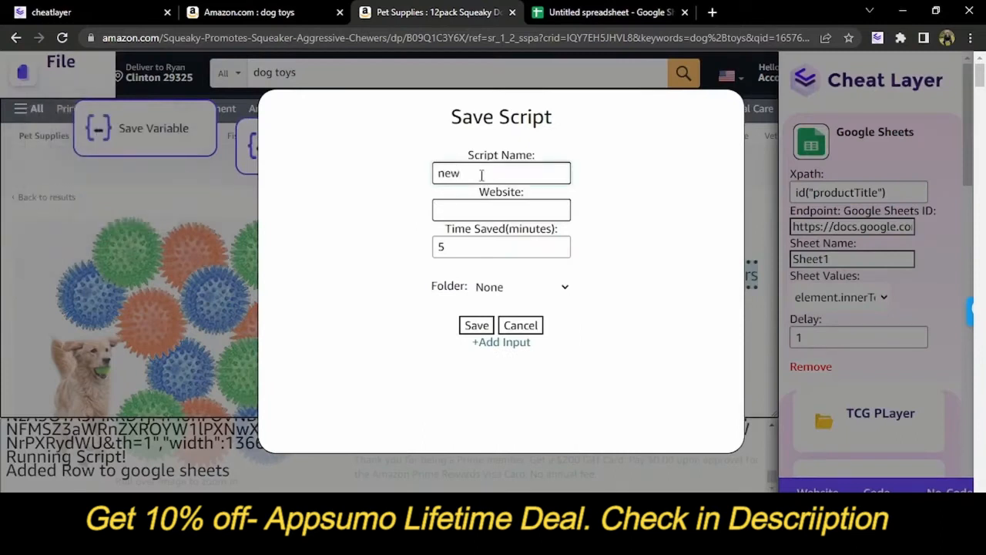
text(Dog toy Data)
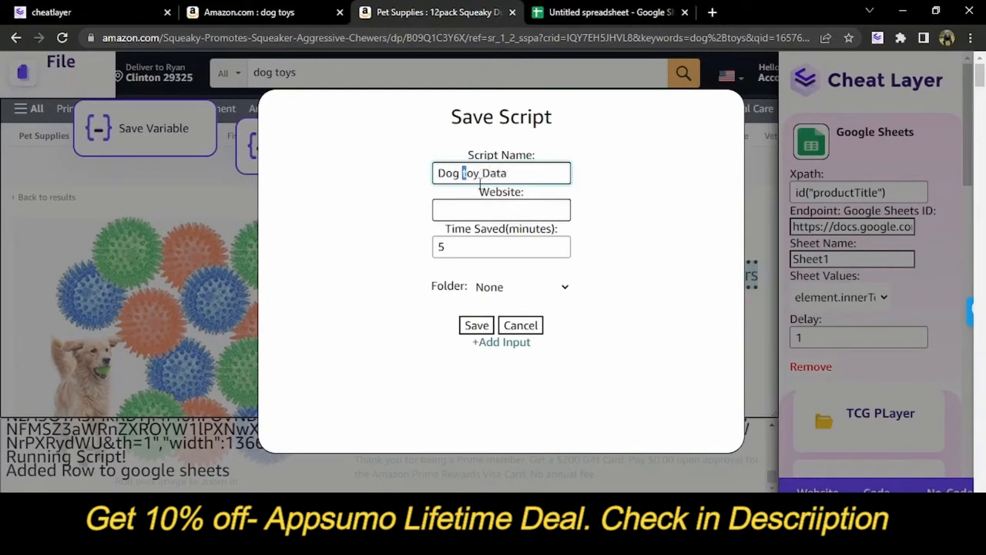
text(T)
- Set the script's website to Amazon.com, choose the Amazon folder and save the script
click(510, 210)
text(Am)
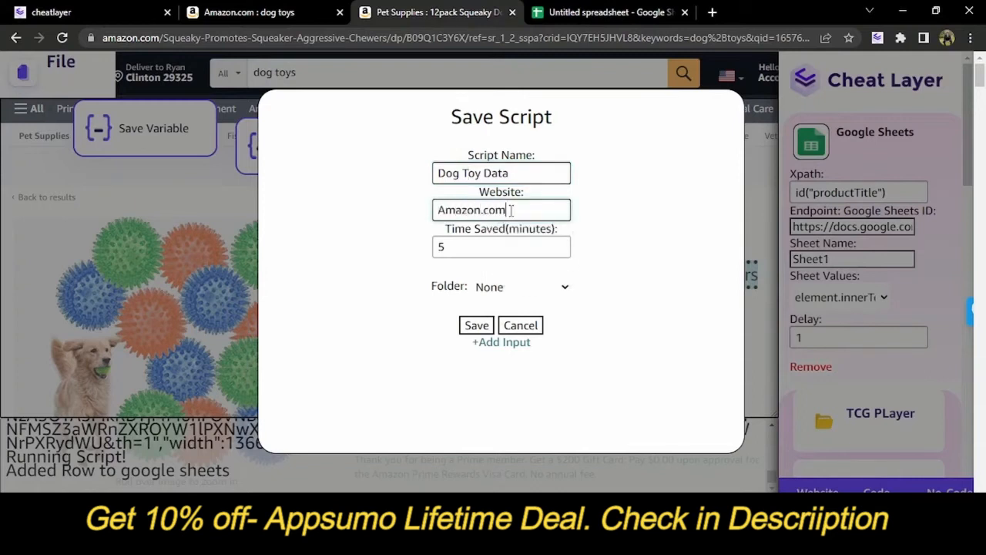
text(azon.com)
click(513, 293)
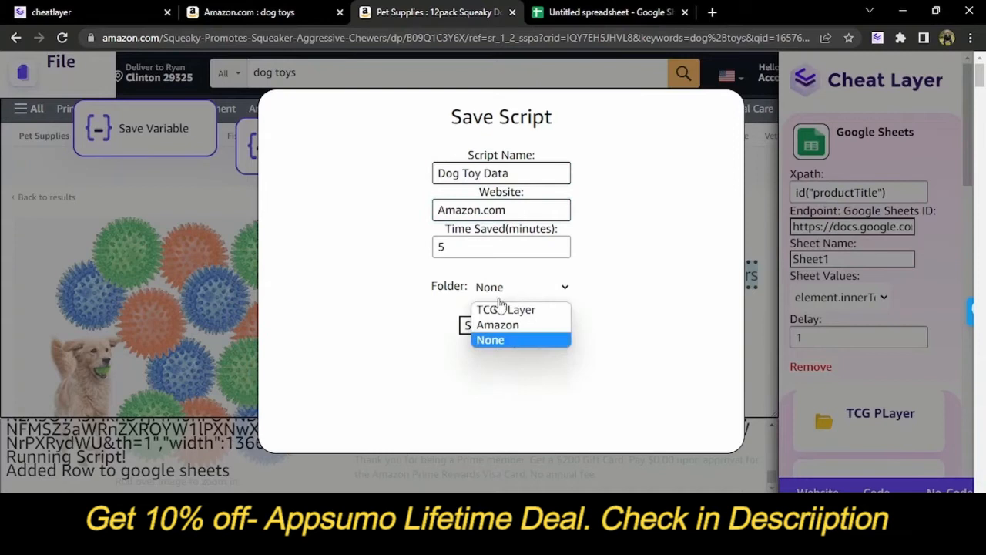
click(501, 325)
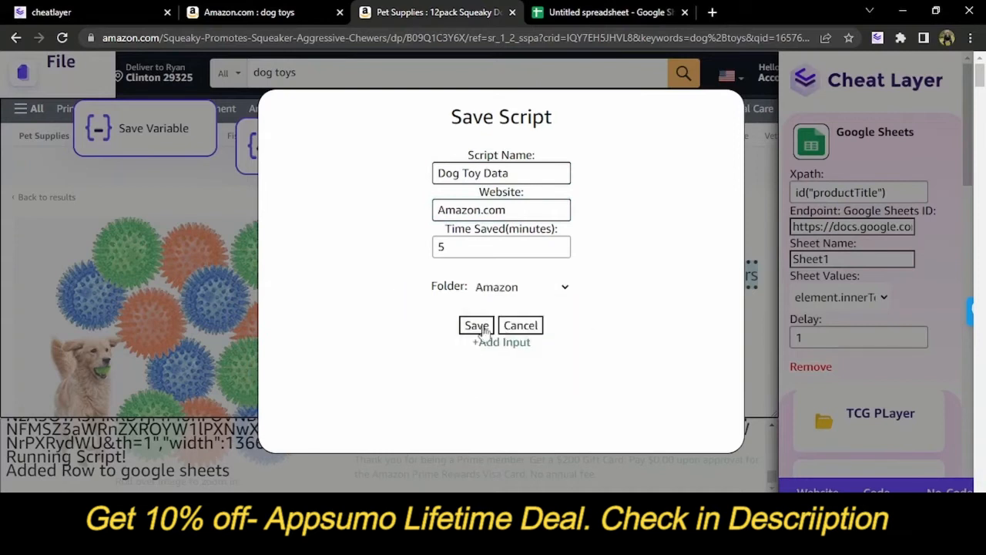
click(481, 330)
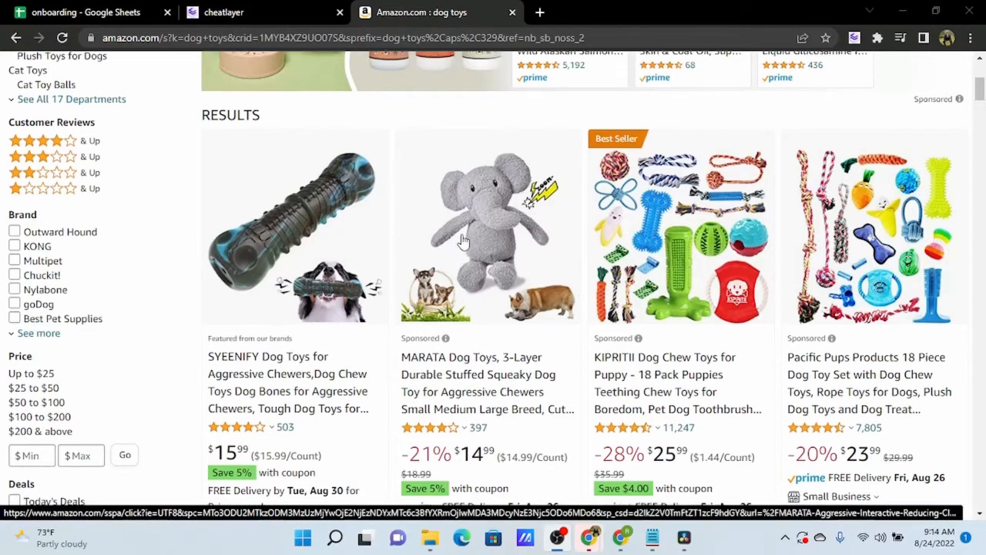
- Open the Cheat Layer extension on the Amazon dog toys search results page
scroll(461, 242, down, 5)
scroll(465, 242, down, 5)
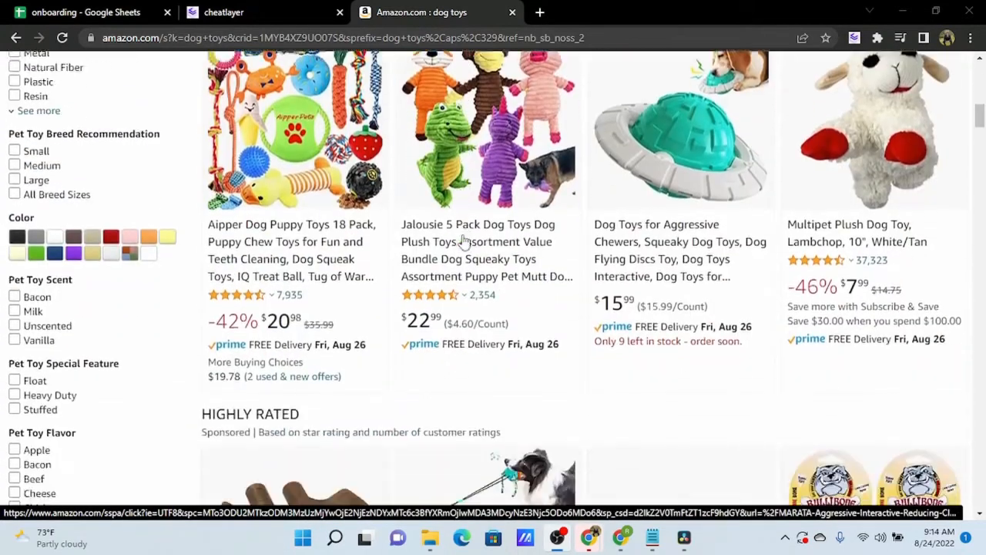
scroll(466, 242, up, 5)
scroll(465, 242, up, 9)
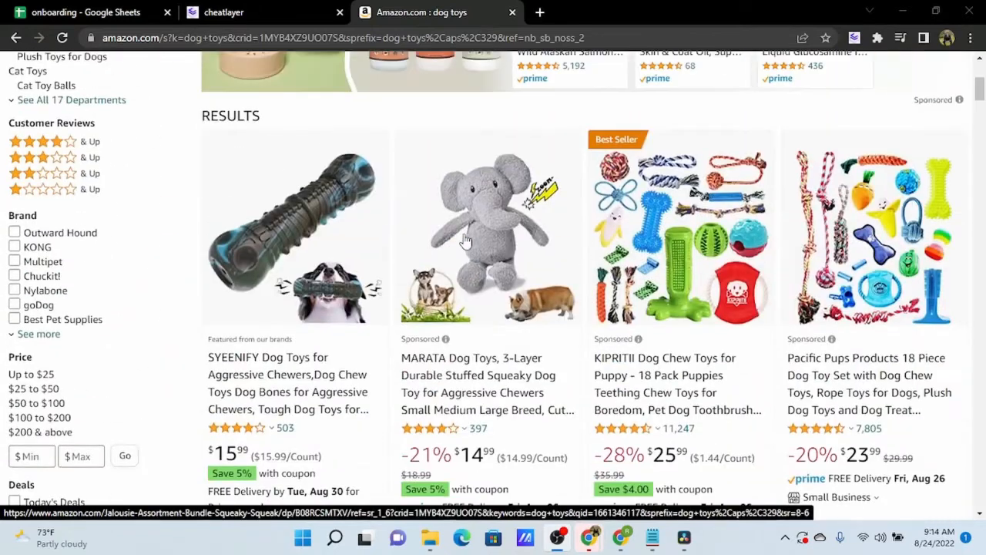
scroll(509, 247, down, 2)
scroll(509, 245, down, 2)
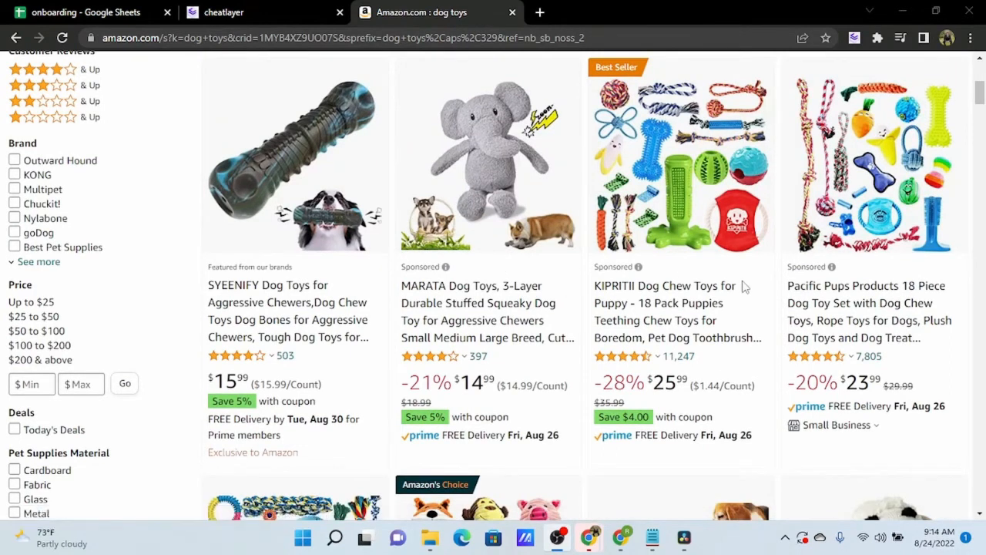
scroll(728, 277, up, 1)
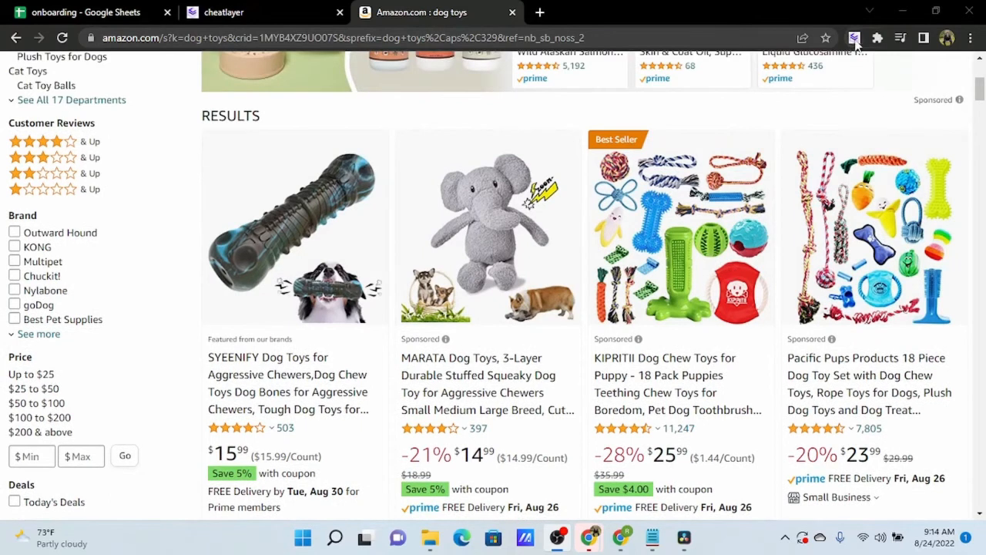
click(853, 41)
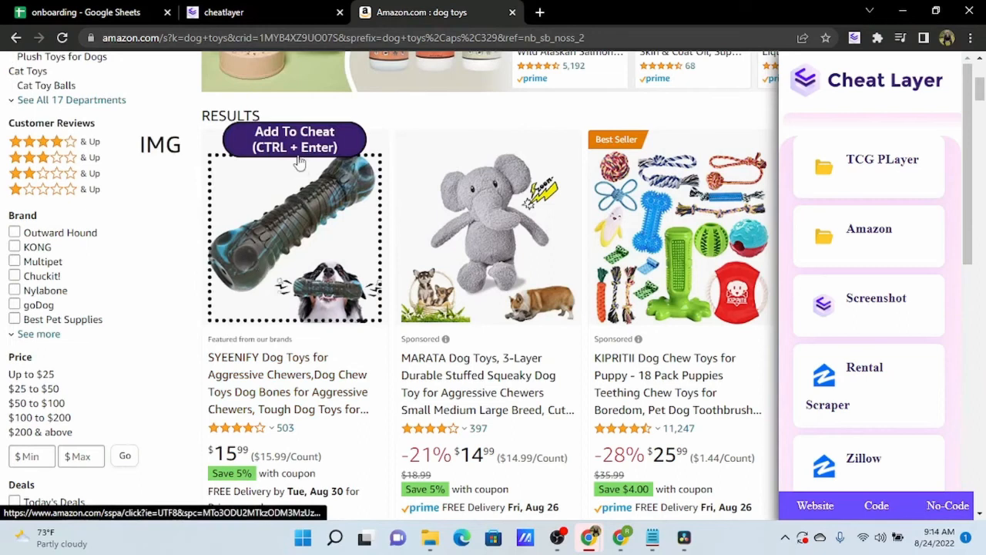
- Examine the selectors and action types offered for the first result's product image, closing the options without adding an action
click(296, 139)
drag(162, 63, 15, 62)
click(271, 88)
scroll(312, 112, down, 3)
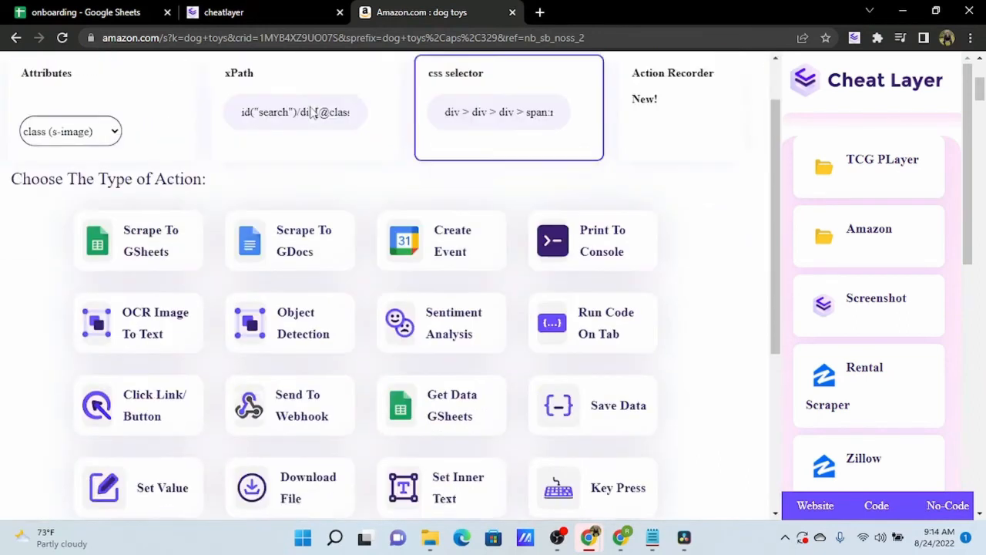
scroll(315, 115, down, 2)
click(407, 462)
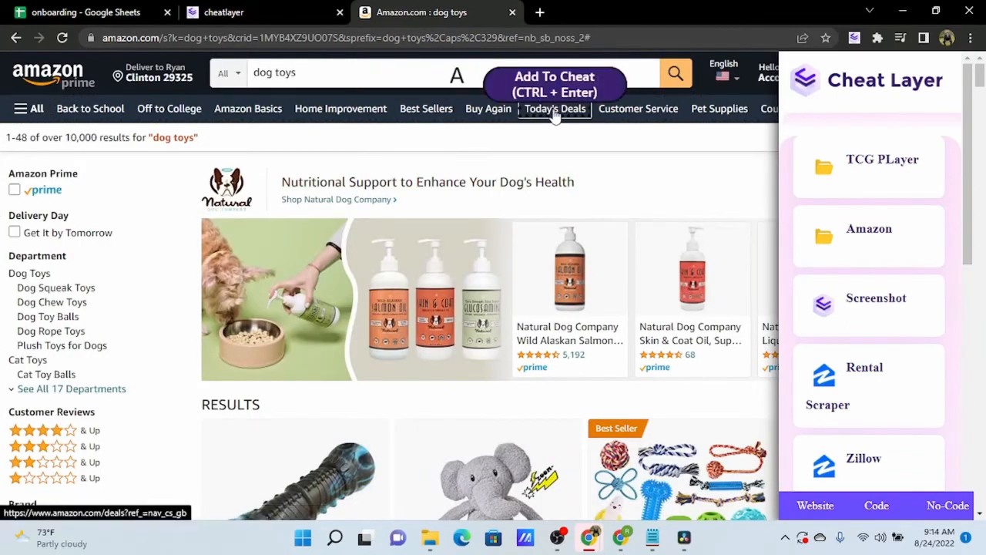
- Add the first dog toys result's title link to the cheat, targeting its A element
scroll(520, 143, down, 5)
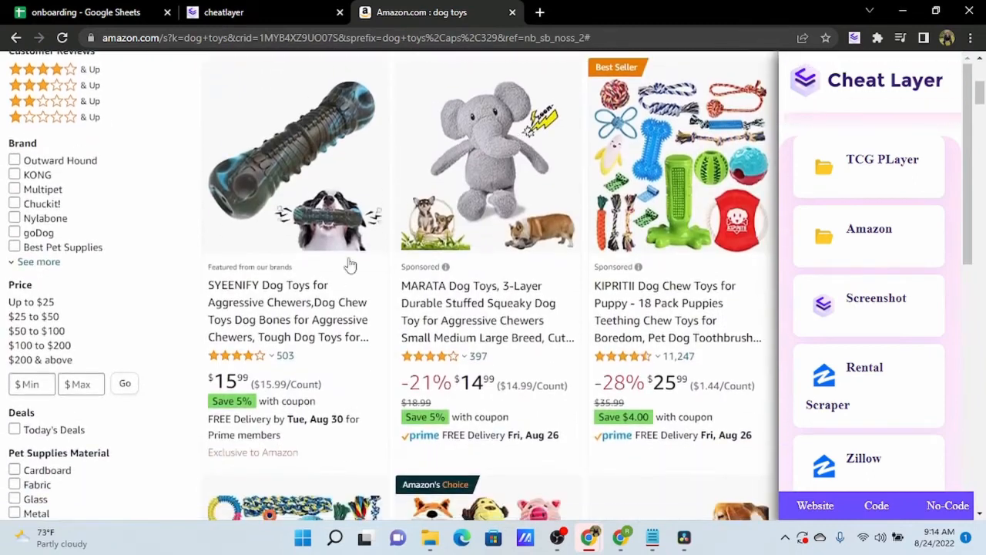
scroll(314, 322, up, 1)
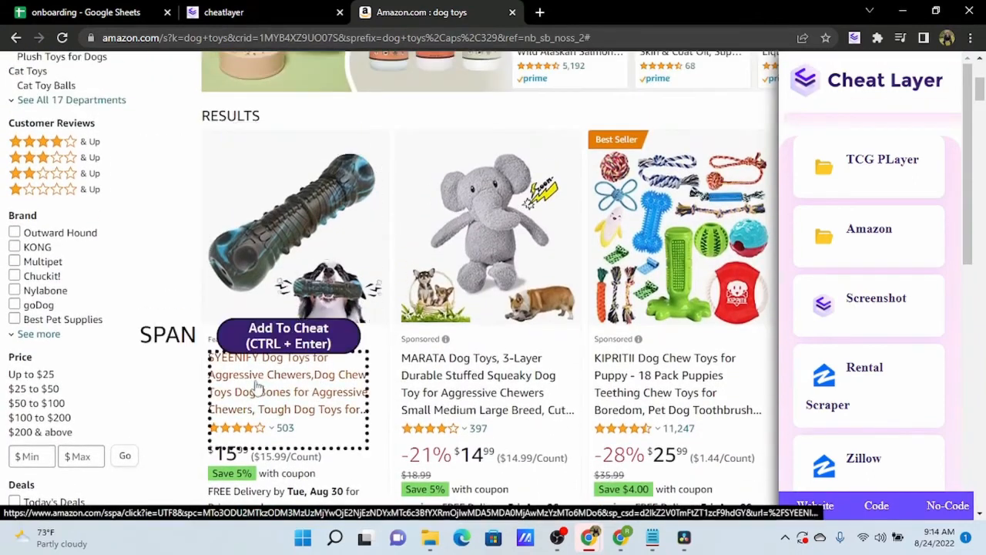
scroll(273, 389, down, 1)
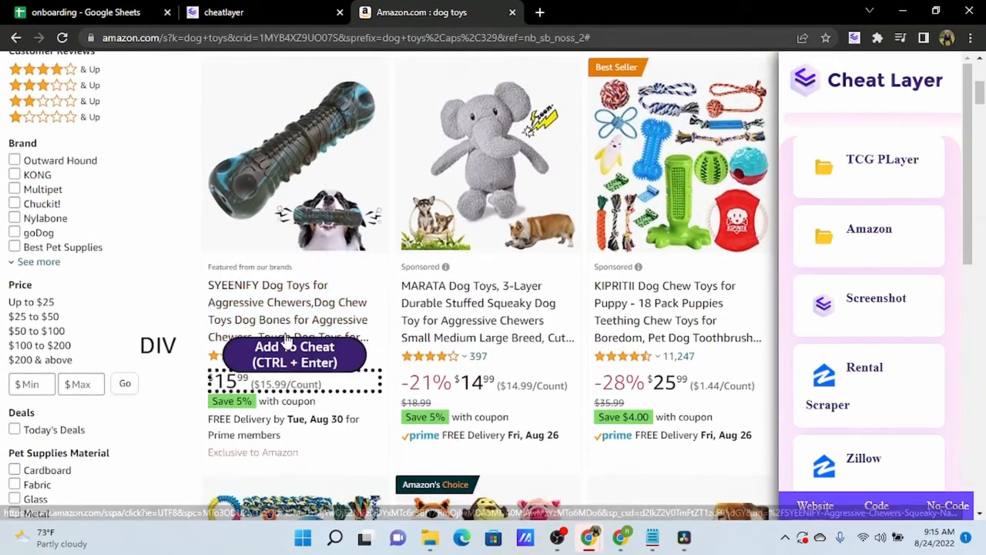
key(ctrl+Return)
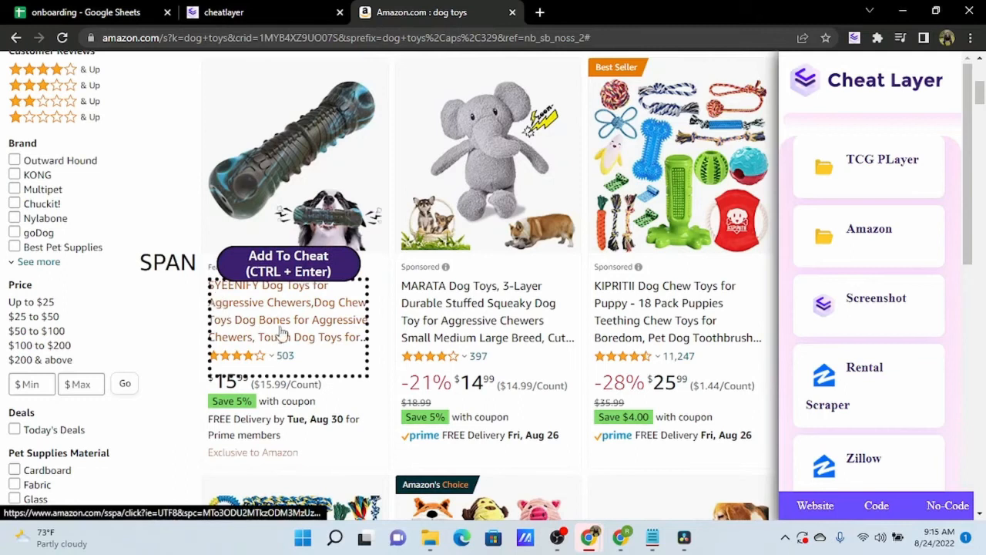
key(ctrl+Return)
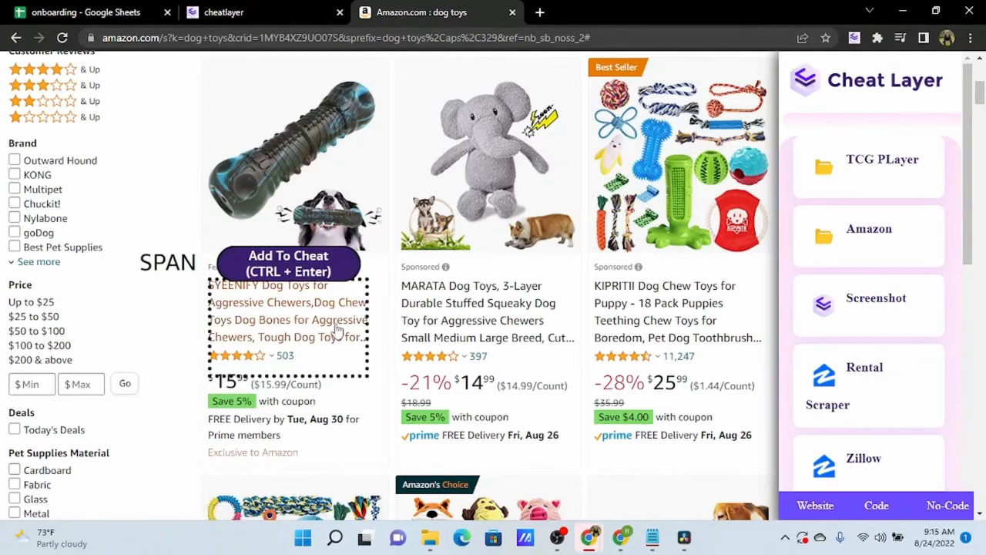
scroll(308, 332, up, 1)
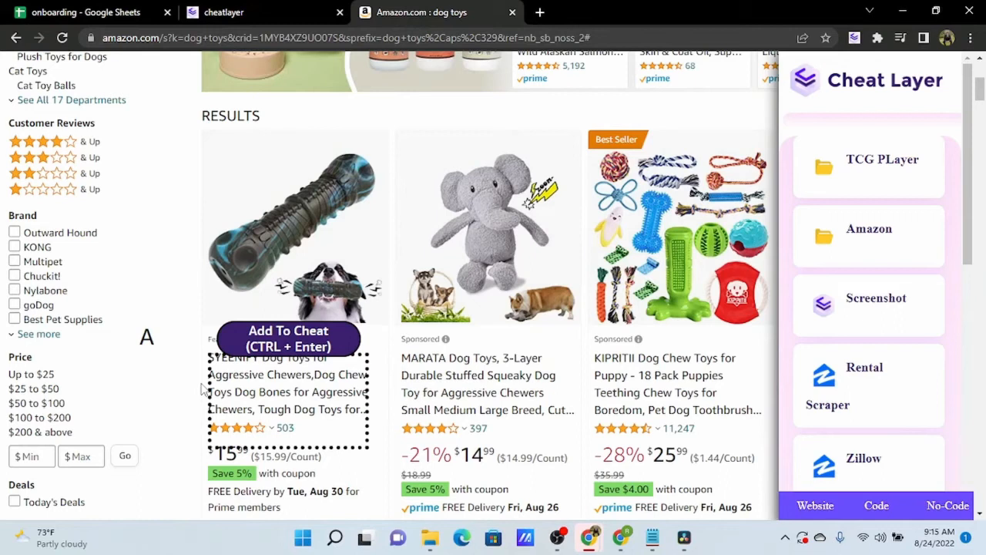
key(ctrl+Return)
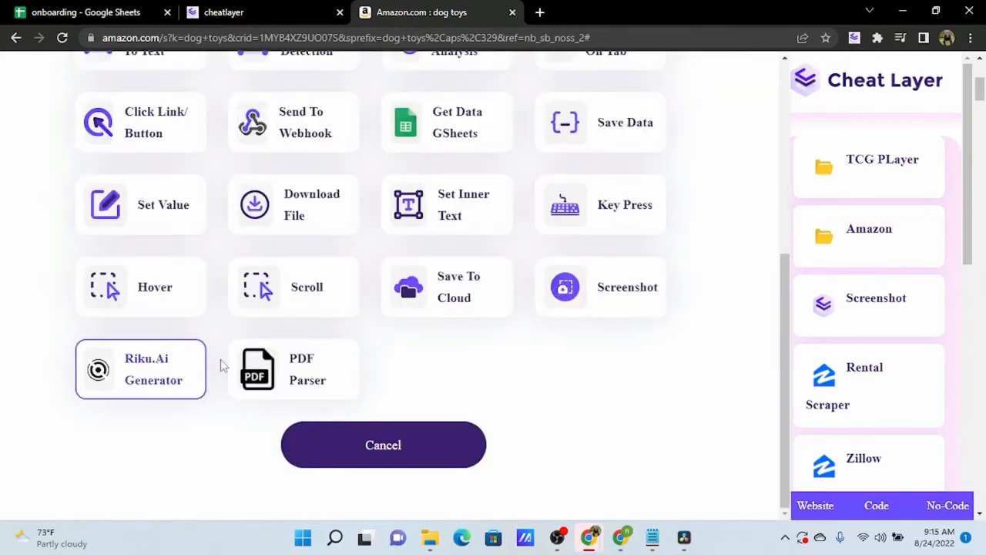
- Add a Run Code On Tab action that uses the link's class attribute as selector, and open the action's settings
scroll(570, 368, up, 3)
scroll(570, 368, up, 2)
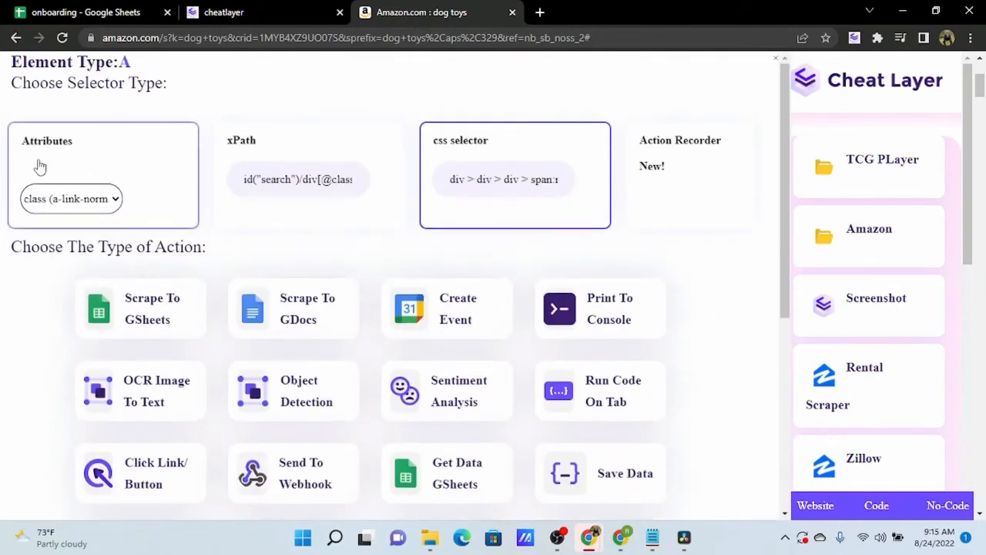
click(111, 159)
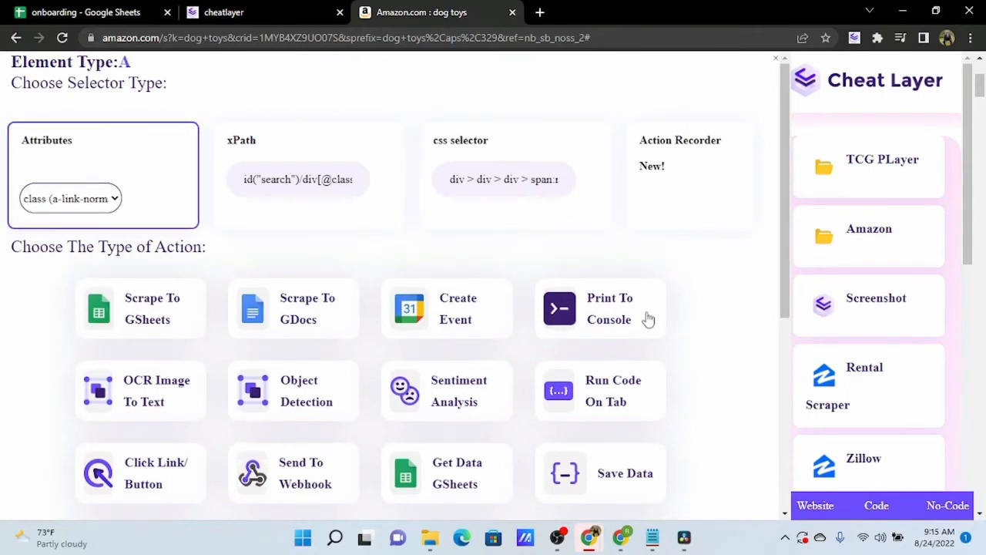
click(605, 398)
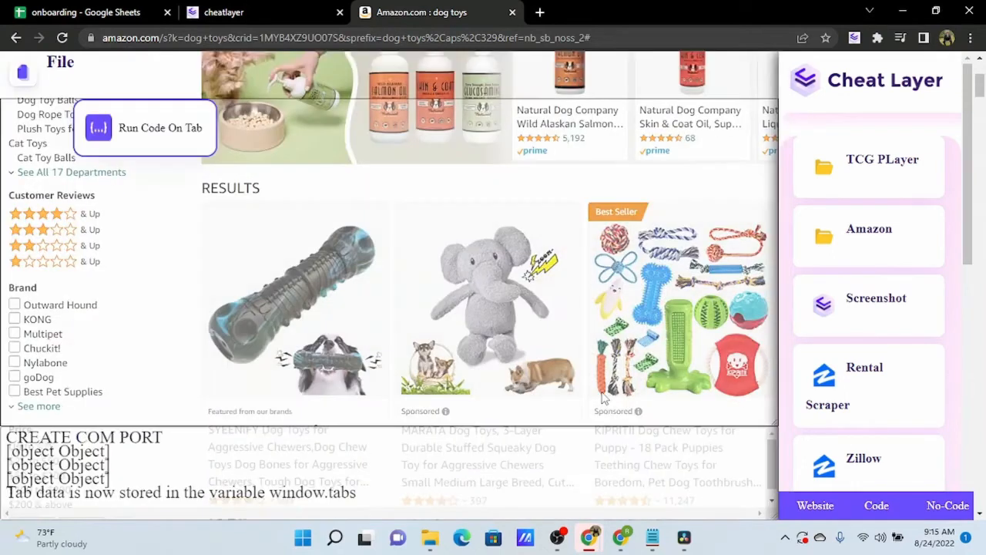
scroll(204, 208, down, 1)
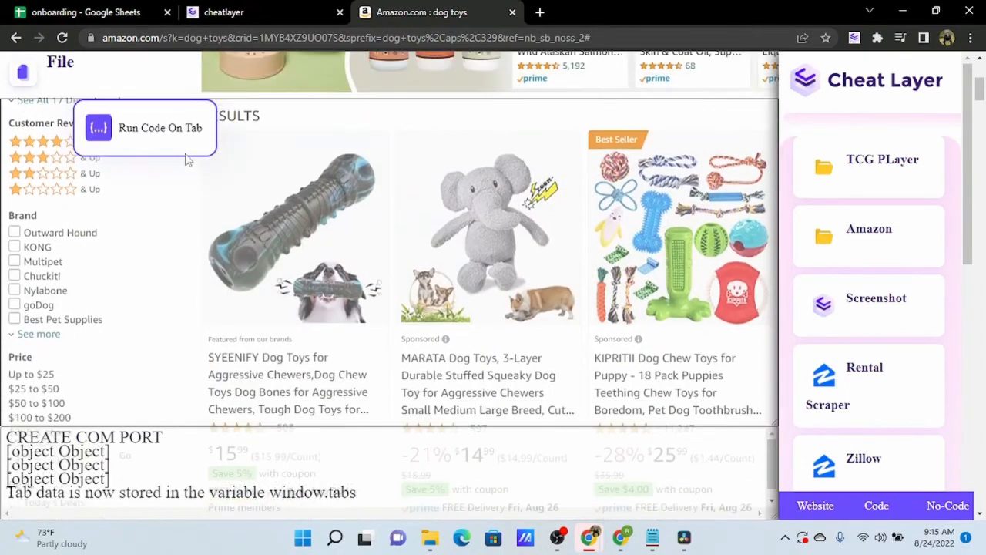
click(144, 126)
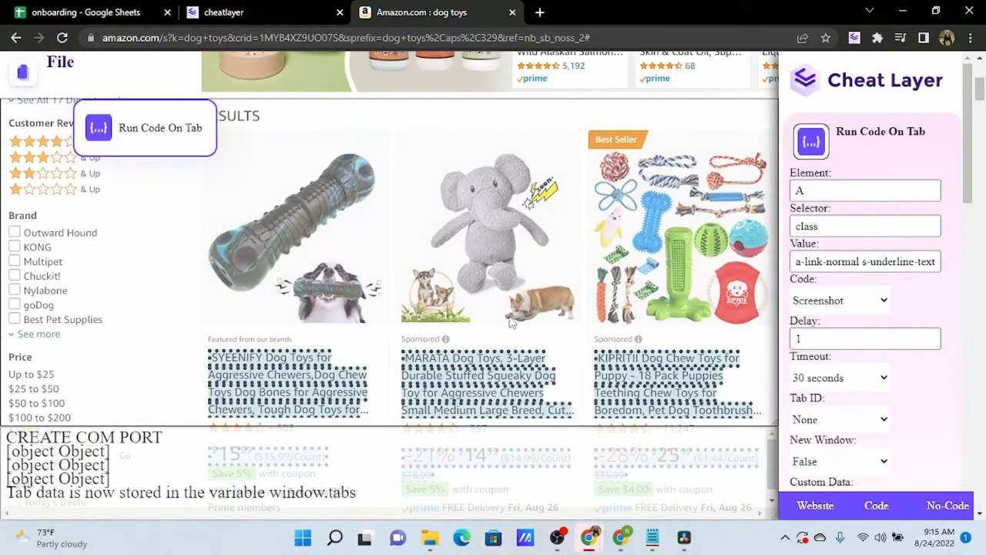
- Examine which links across the dog toys results are highlighted by the action's class selector
scroll(389, 289, down, 1)
scroll(383, 316, down, 6)
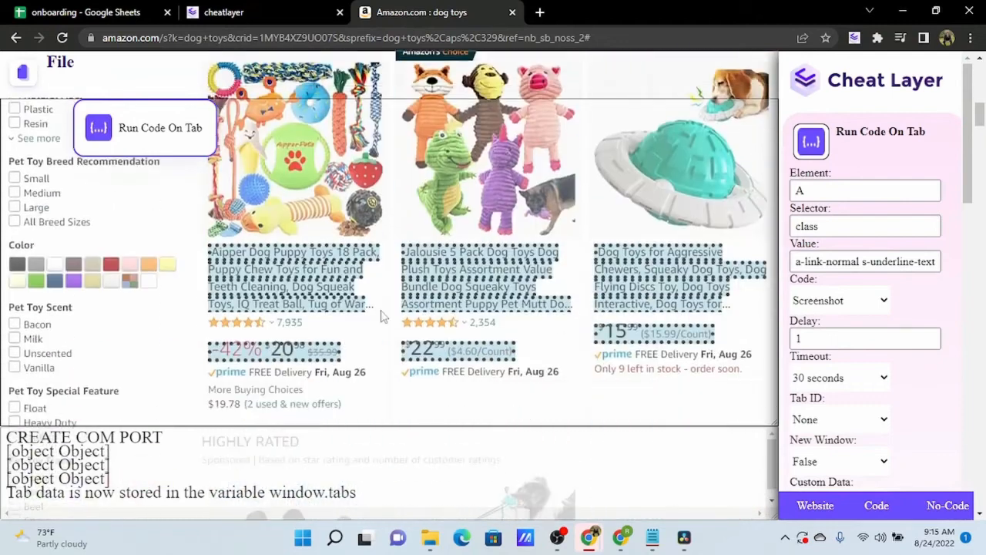
scroll(567, 304, down, 3)
scroll(567, 312, up, 12)
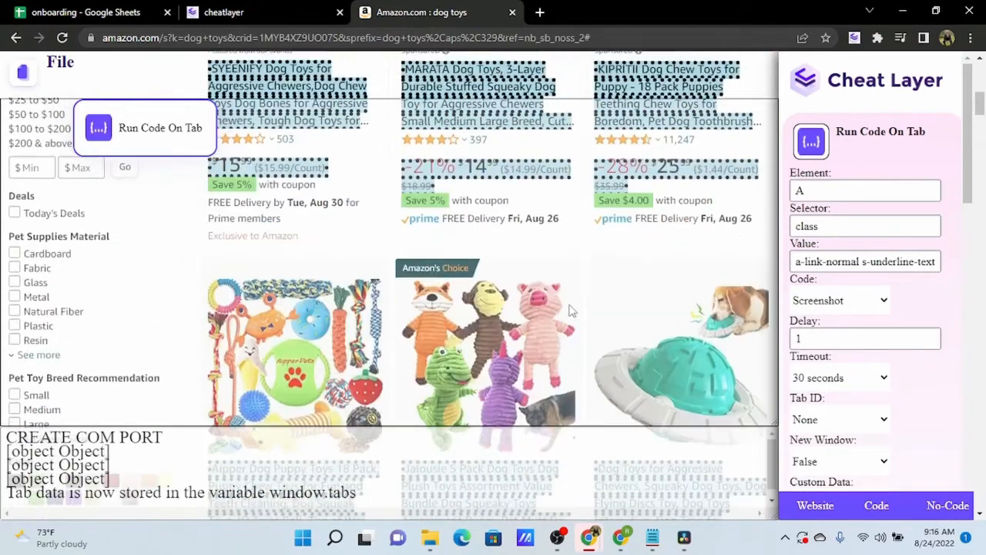
scroll(565, 316, up, 1)
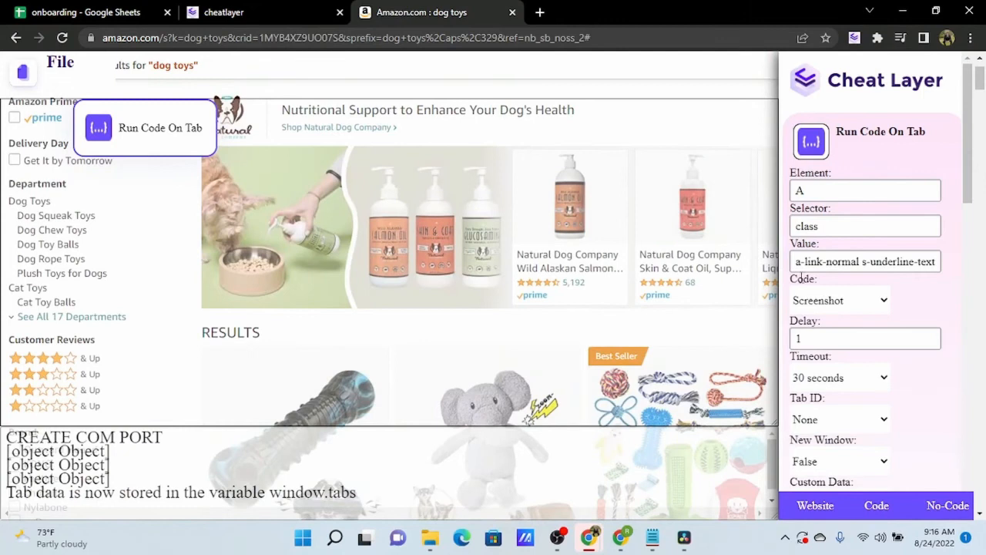
scroll(873, 285, down, 3)
scroll(886, 262, up, 3)
- Set the code of the Run Code On Tab action to the saved script amzn scrpr
click(878, 300)
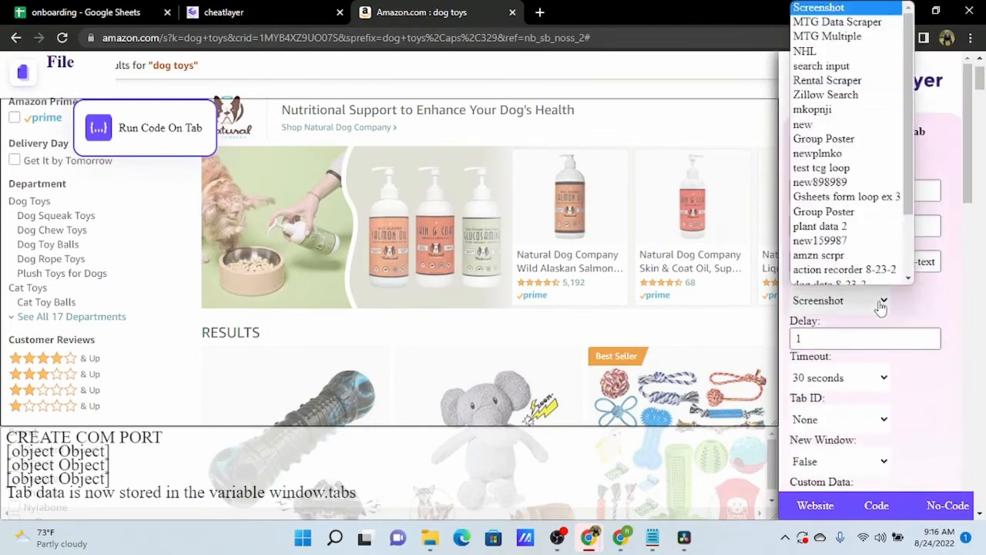
scroll(838, 171, down, 1)
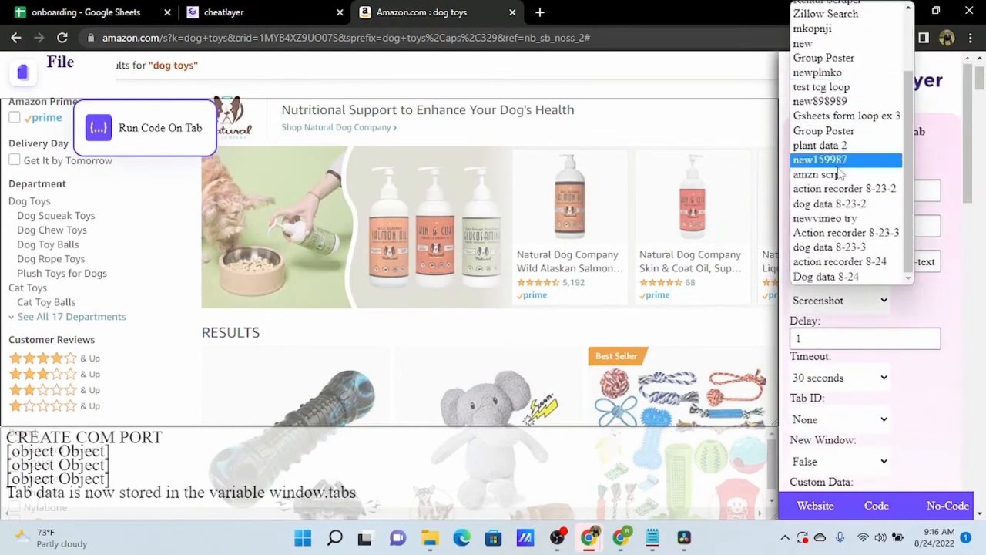
click(834, 176)
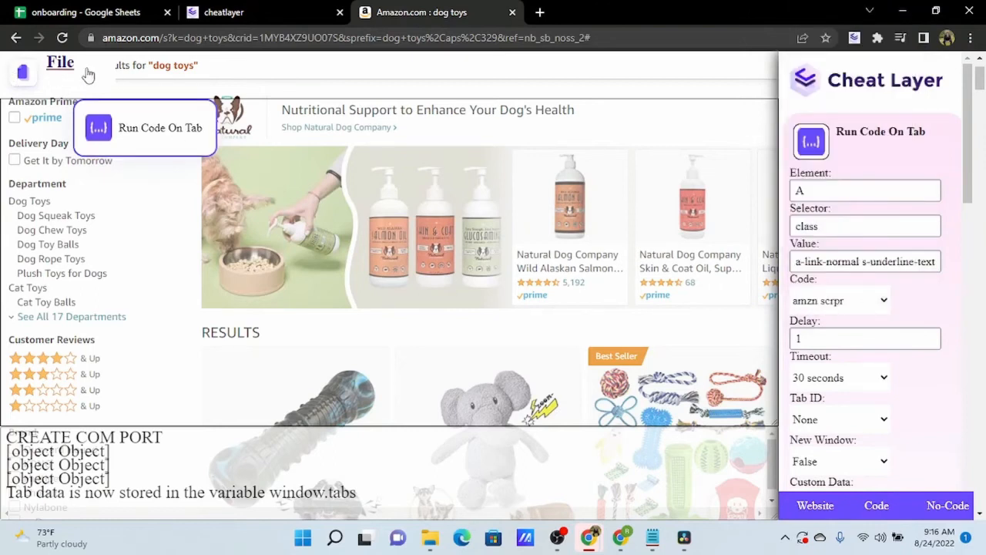
- Run the automation and check the scraped titles, prices and descriptions in Sheet1 of the onboarding spreadsheet
click(60, 70)
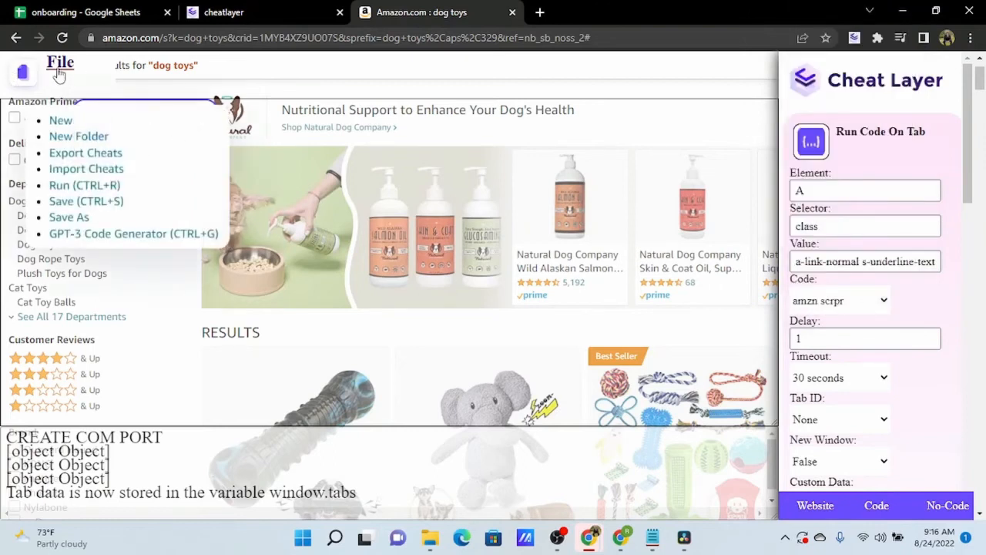
click(55, 190)
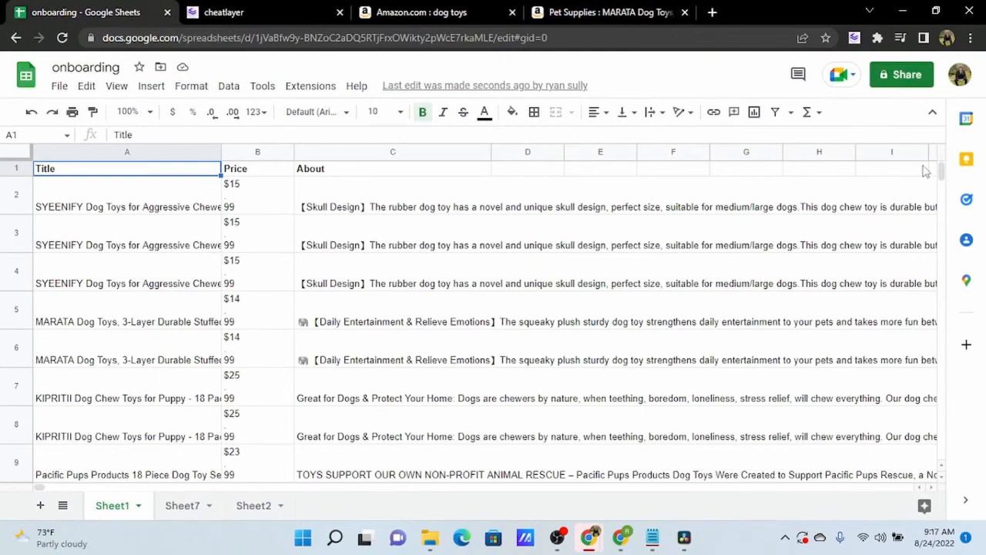
scroll(941, 174, down, 3)
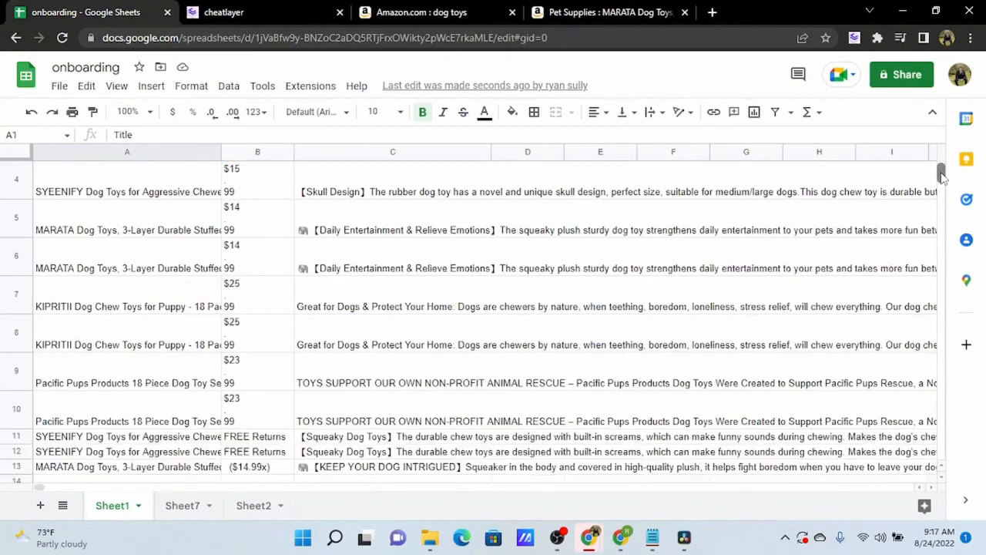
drag(943, 176, 940, 170)
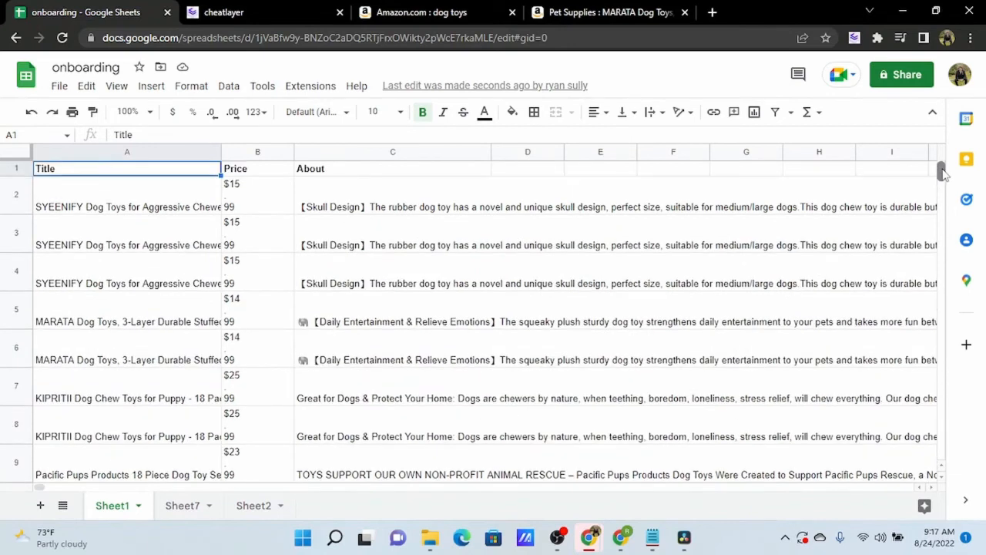